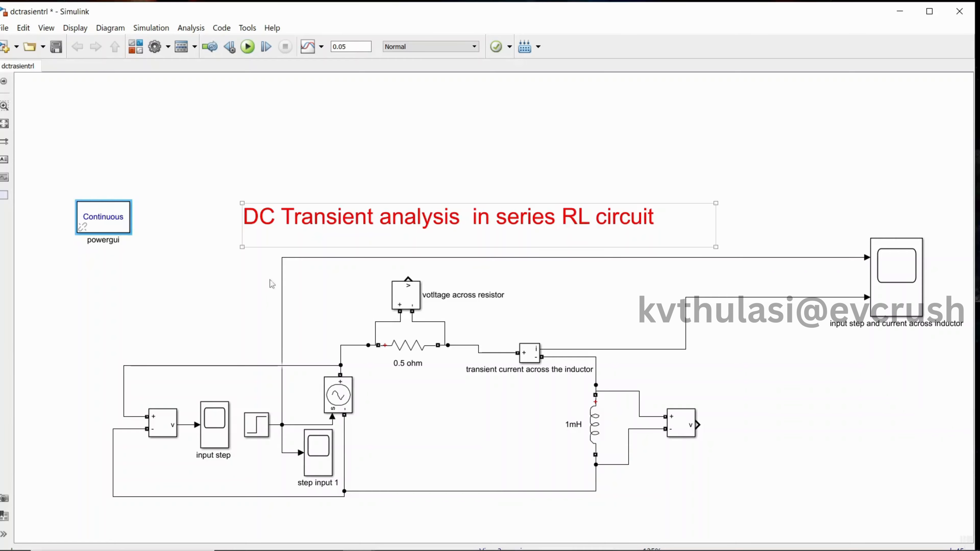
View the step input and inductor current waveforms in the "input step and current across inductor" scope, and minimize the scope window
click(207, 325)
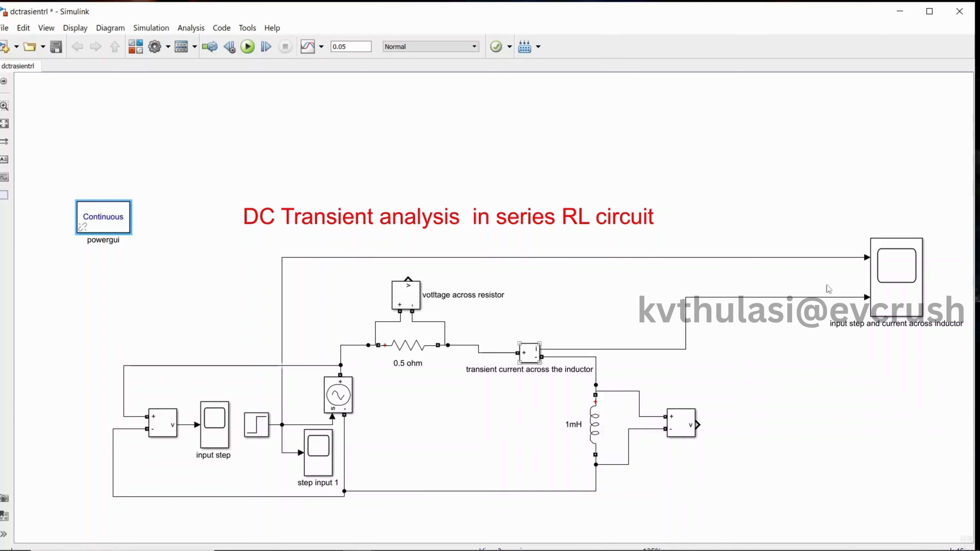
click(905, 277)
double_click(905, 277)
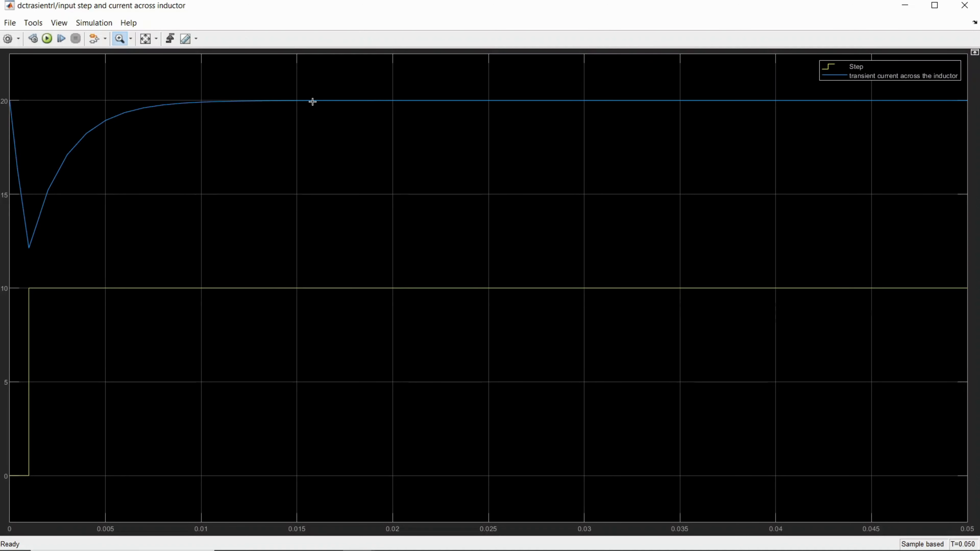
click(903, 6)
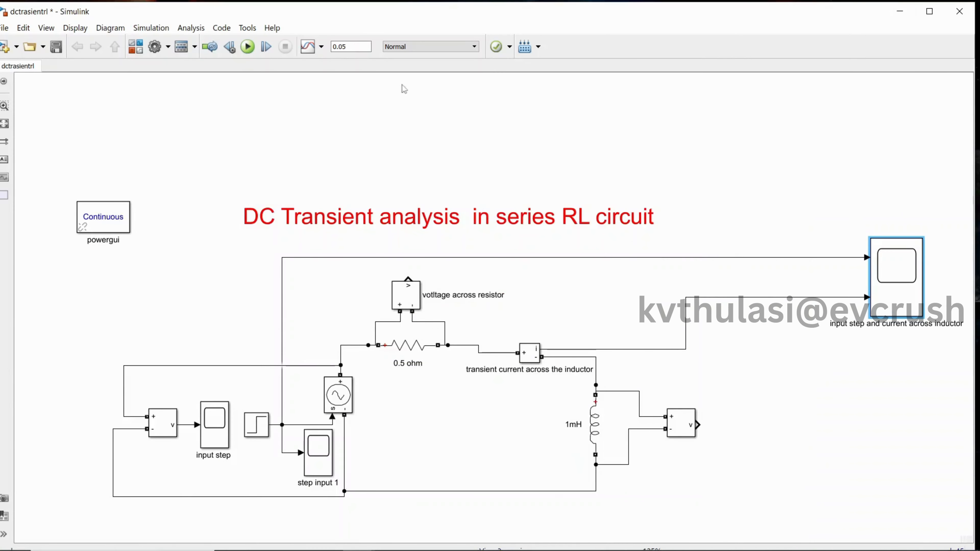
Inspect the controlled voltage source, 0.5 ohm resistor, 1mH inductor and powergui blocks in the reference RL circuit
click(334, 404)
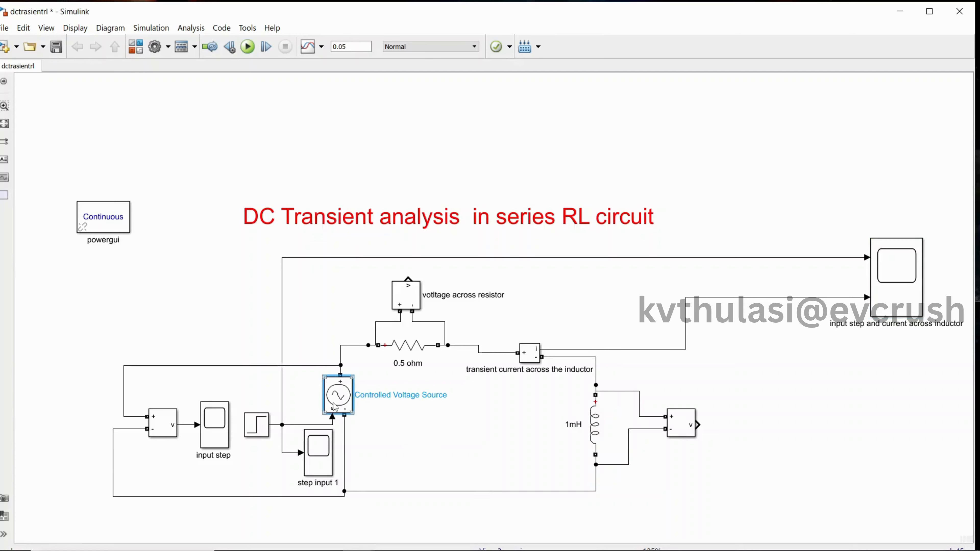
click(408, 350)
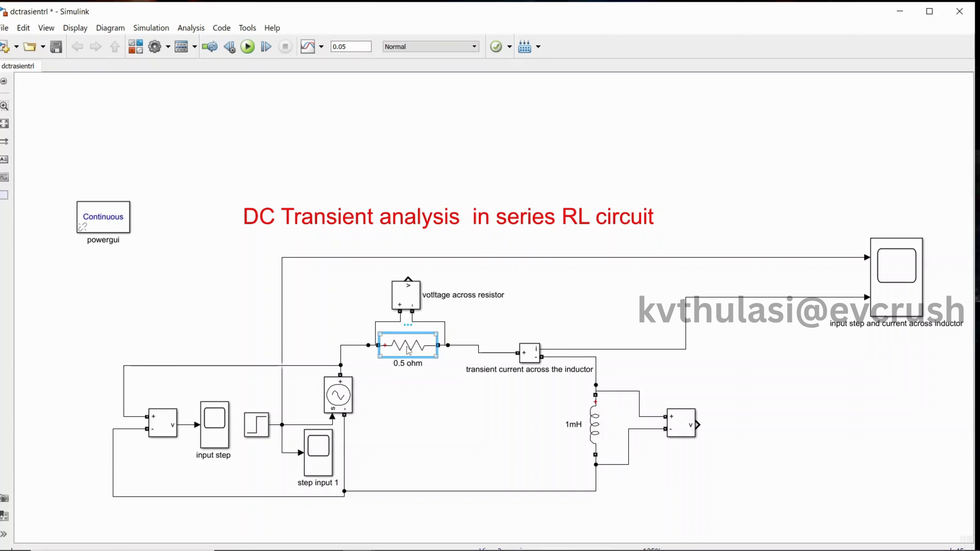
click(597, 429)
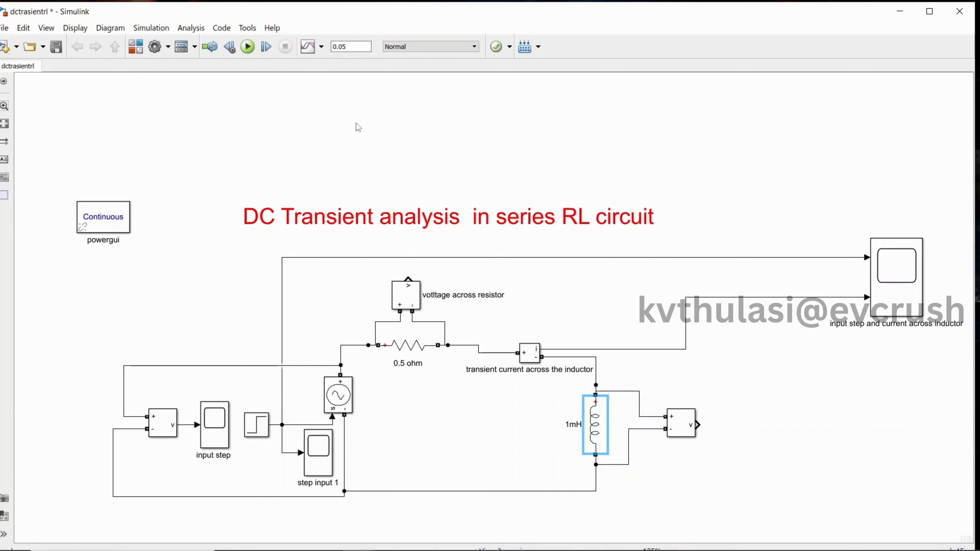
click(107, 228)
Switch to the MATLAB main window and create a new blank Simulink model
mouse_move(395, 545)
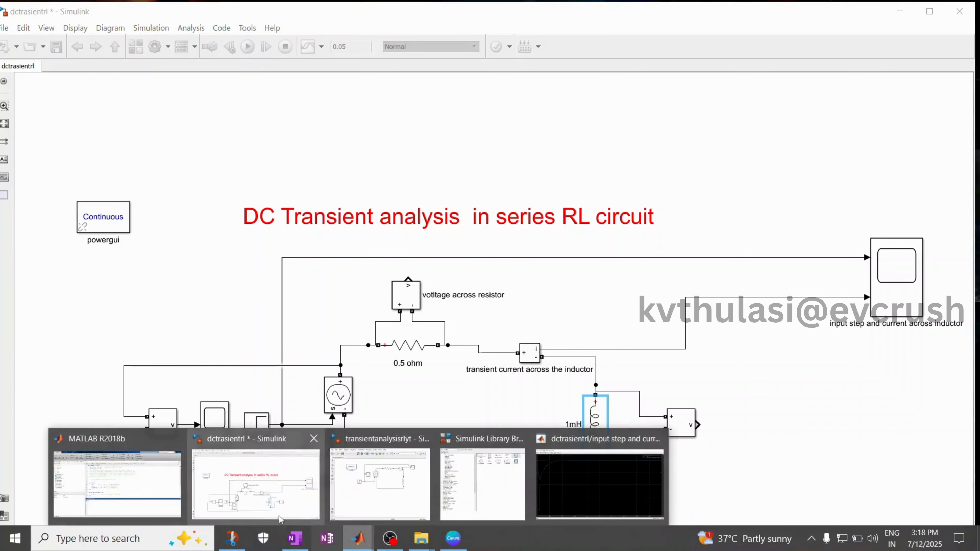
click(155, 500)
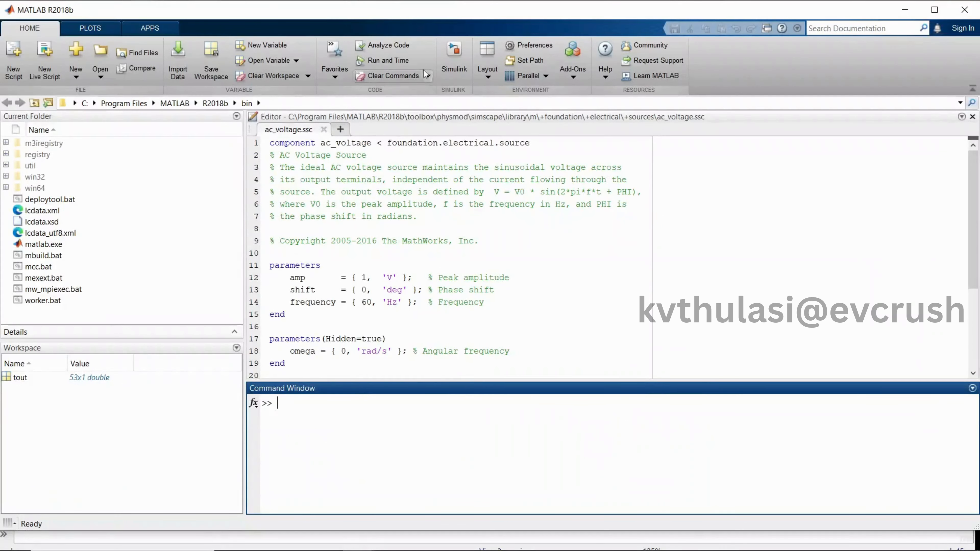
click(457, 56)
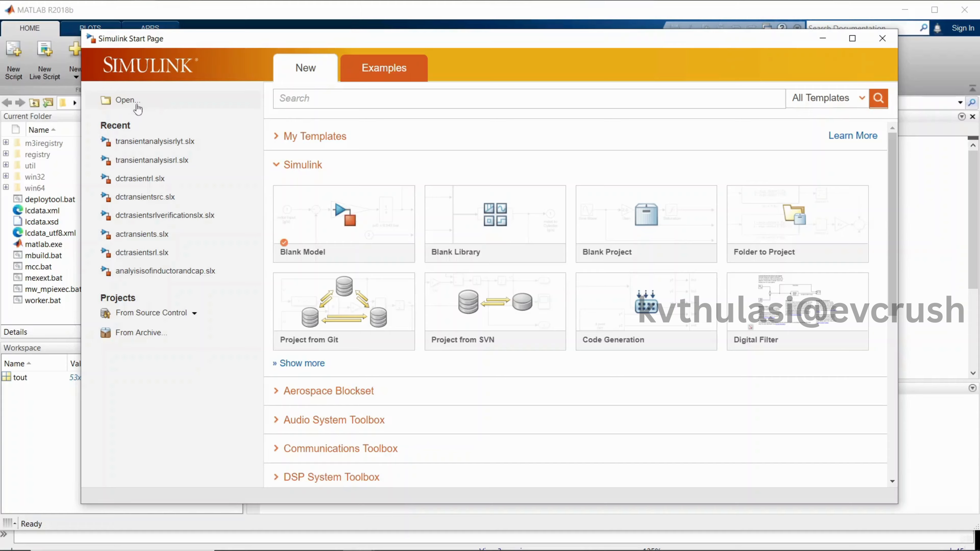
click(314, 217)
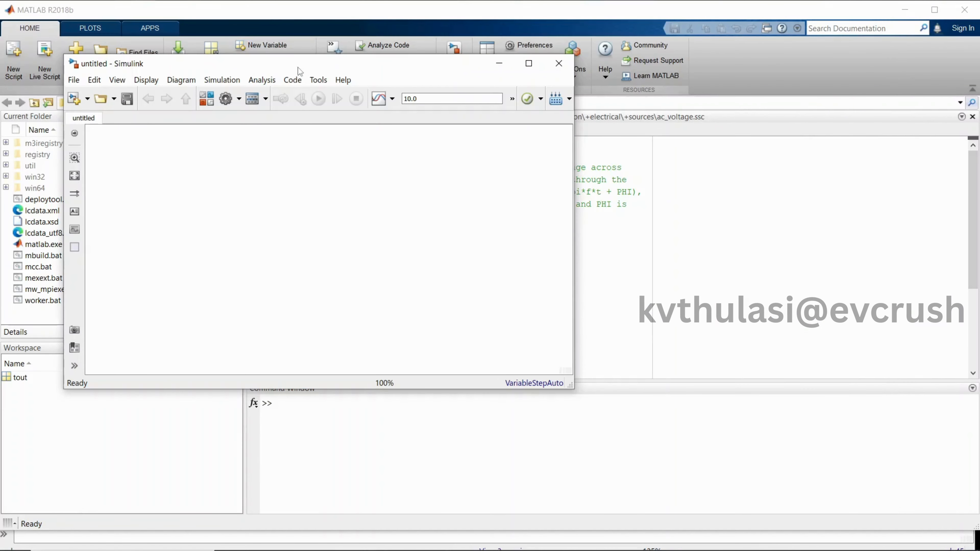
Minimize the MATLAB main window and narrow the reference RL circuit's window to make room for the new model
drag(297, 67, 580, 133)
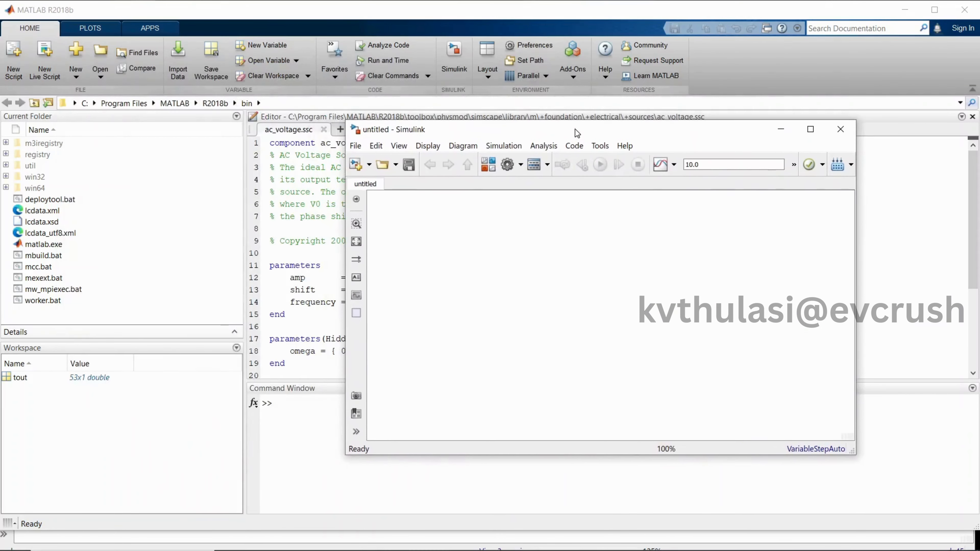
click(905, 10)
click(270, 154)
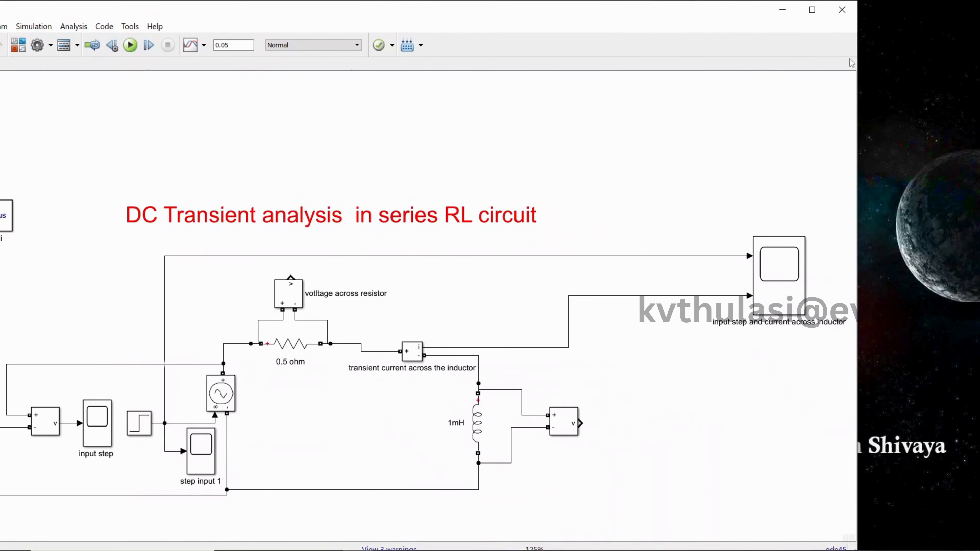
drag(860, 141, 830, 142)
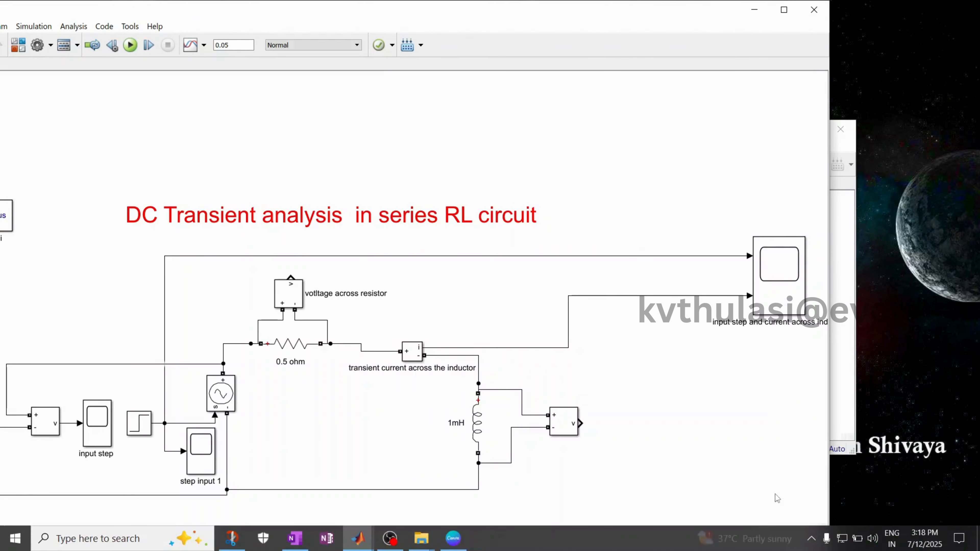
Bring the untitled model to the front, make its window taller and place it beside the reference circuit
click(358, 538)
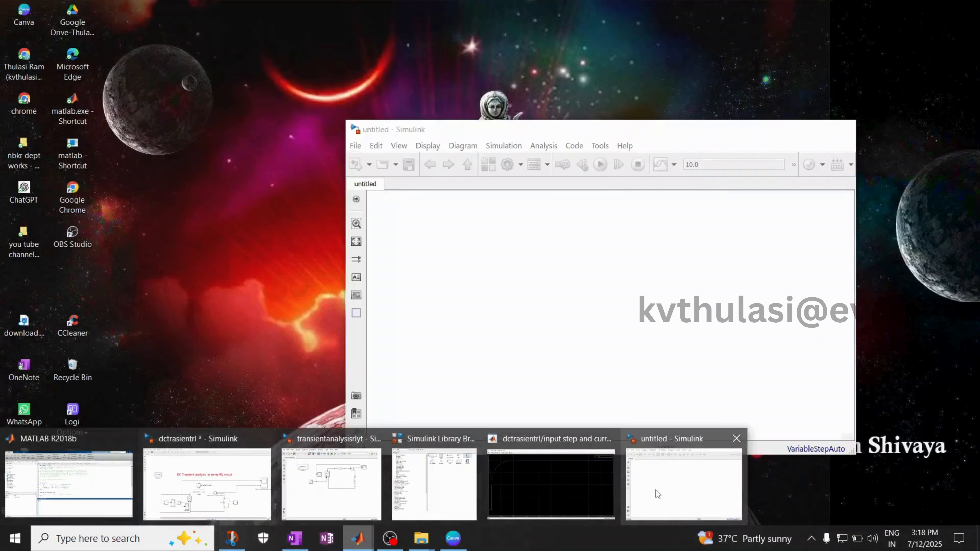
click(656, 490)
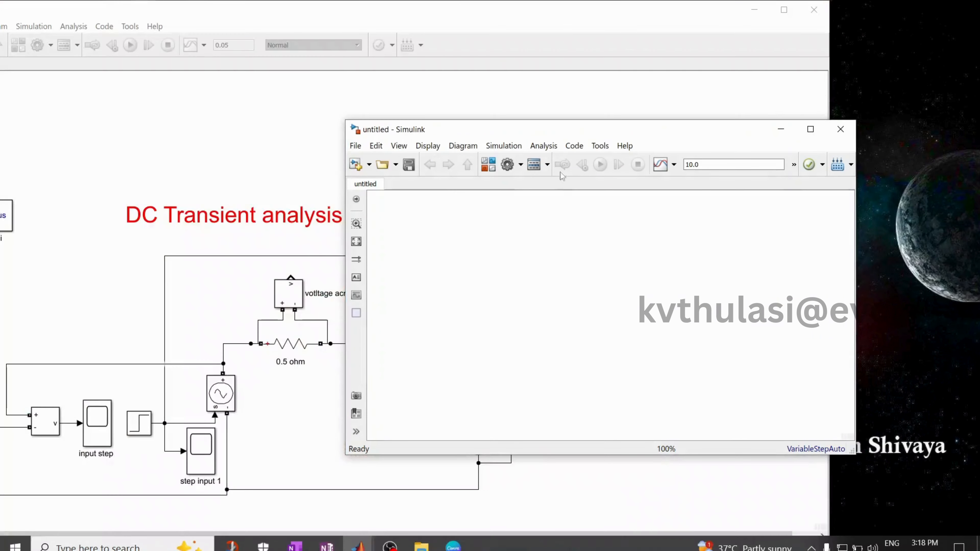
drag(560, 135, 660, 47)
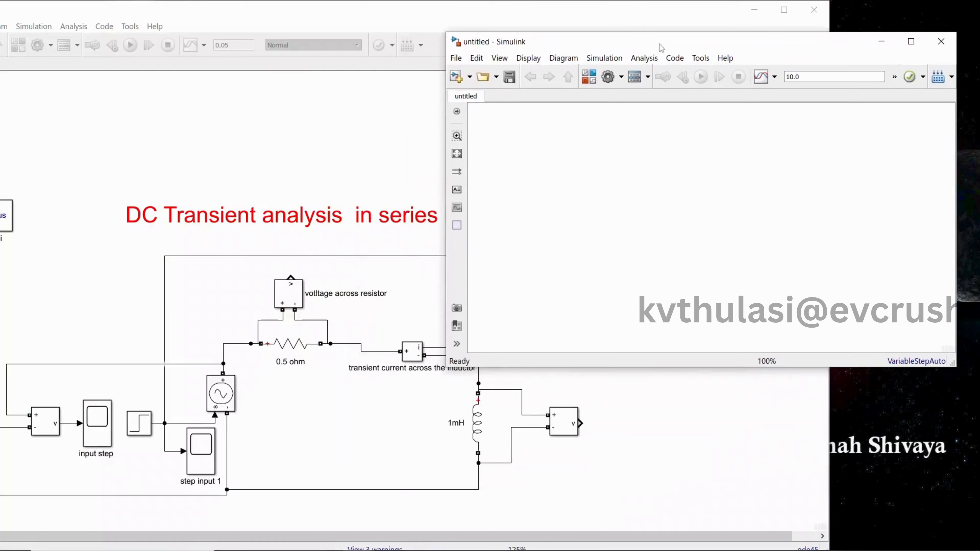
drag(690, 372, 691, 485)
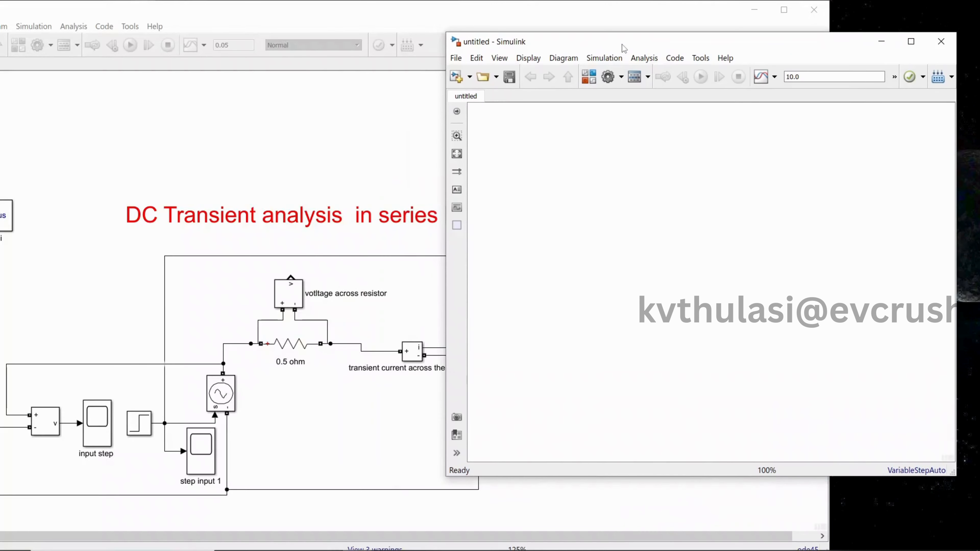
drag(625, 49, 684, 48)
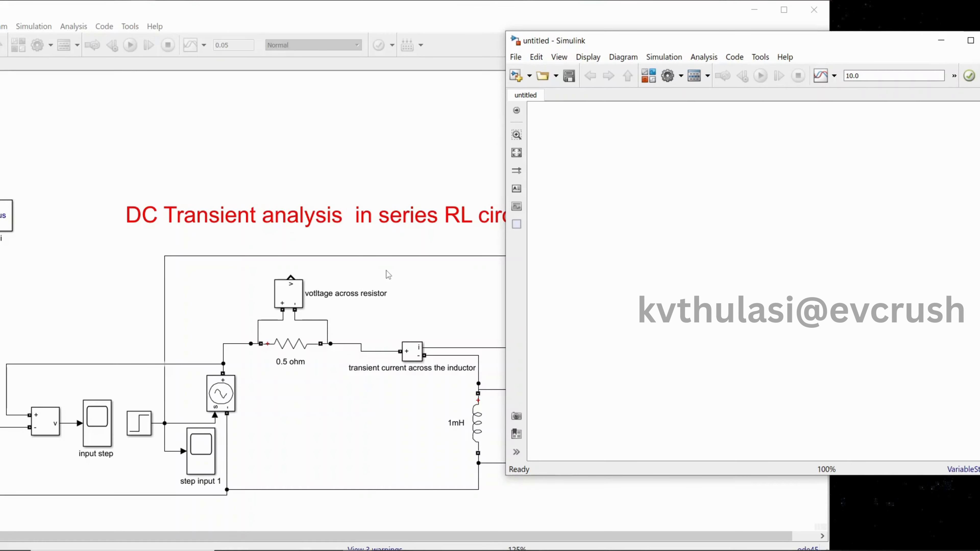
Open the Simulink Library Browser from the untitled model and move its window up to show the full library tree
click(650, 77)
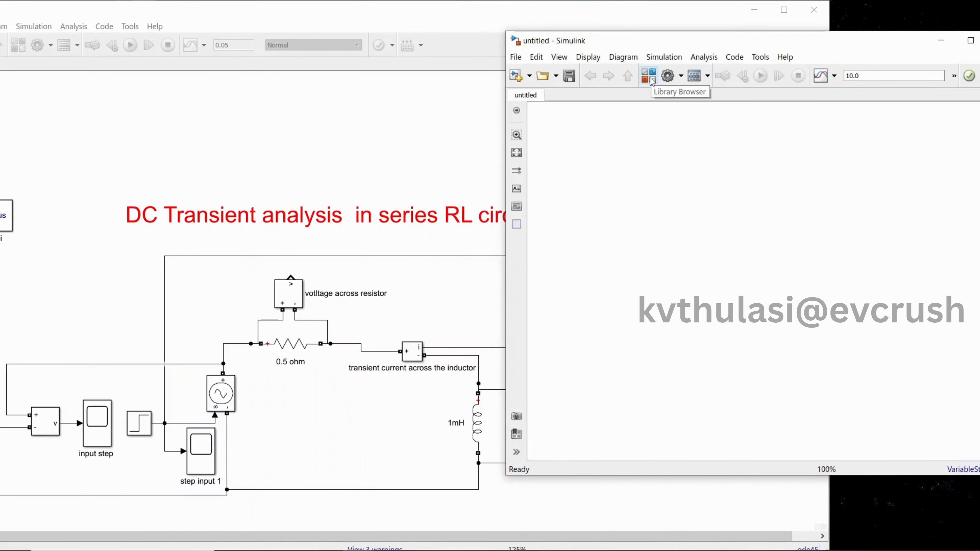
click(651, 80)
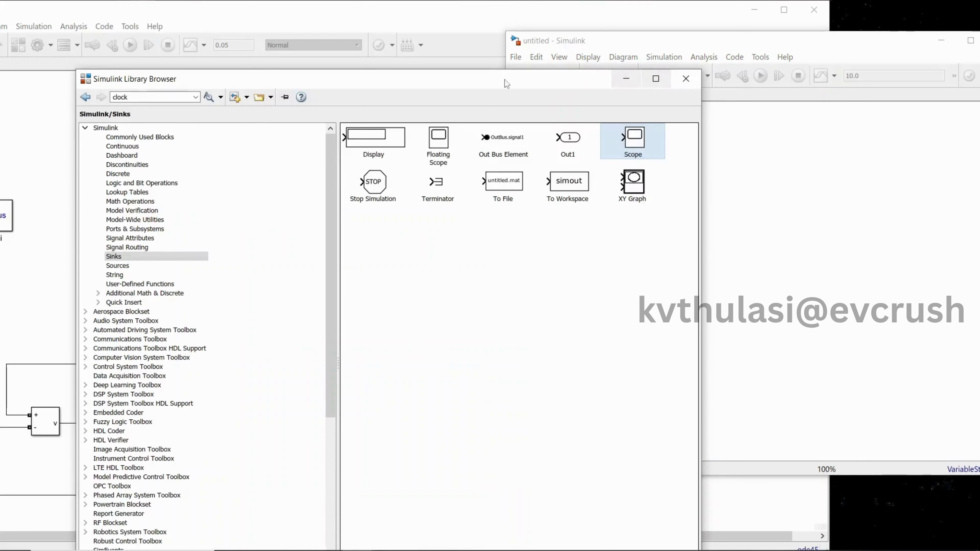
drag(423, 87, 416, 62)
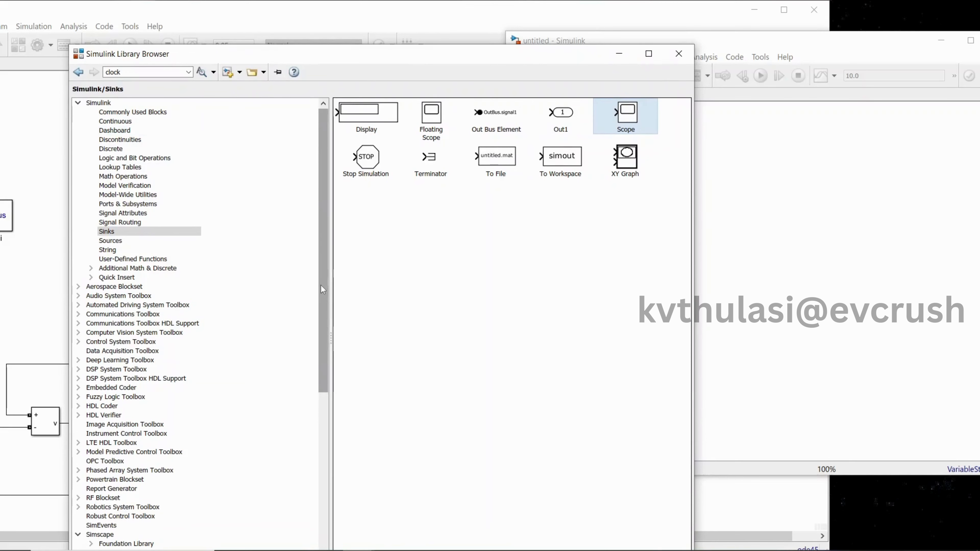
drag(323, 61, 320, 16)
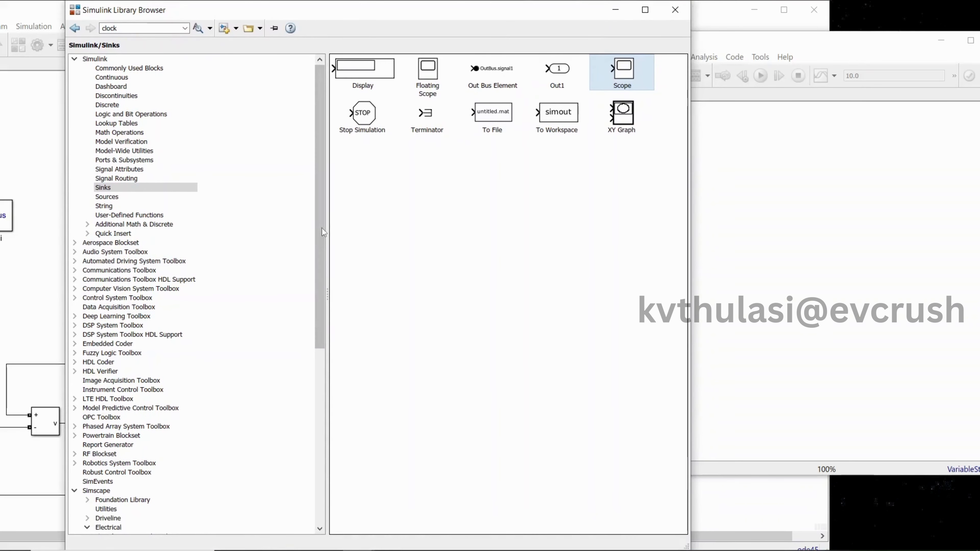
Add a Controlled Voltage Source from the Simscape Specialized Power Systems Electrical Sources library to the untitled model
drag(322, 229, 312, 392)
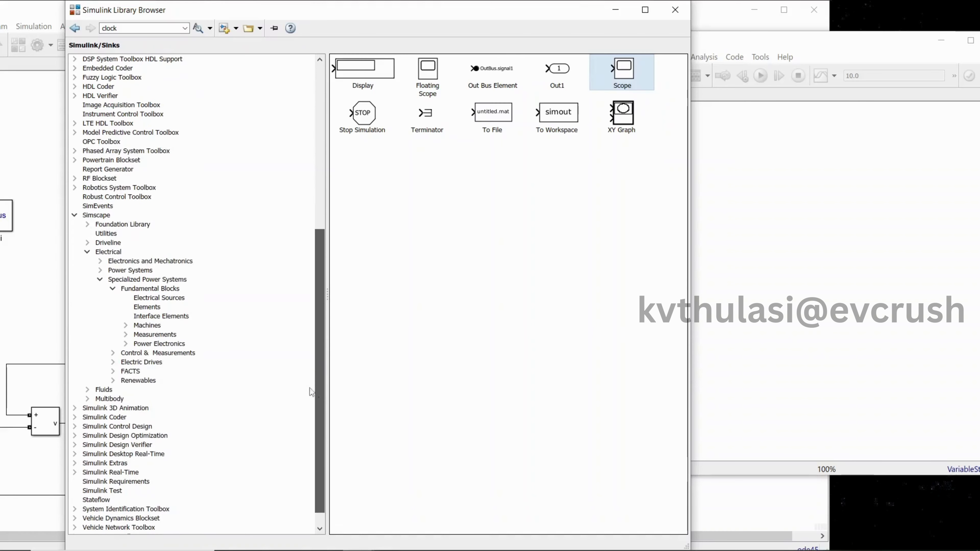
click(98, 216)
click(104, 253)
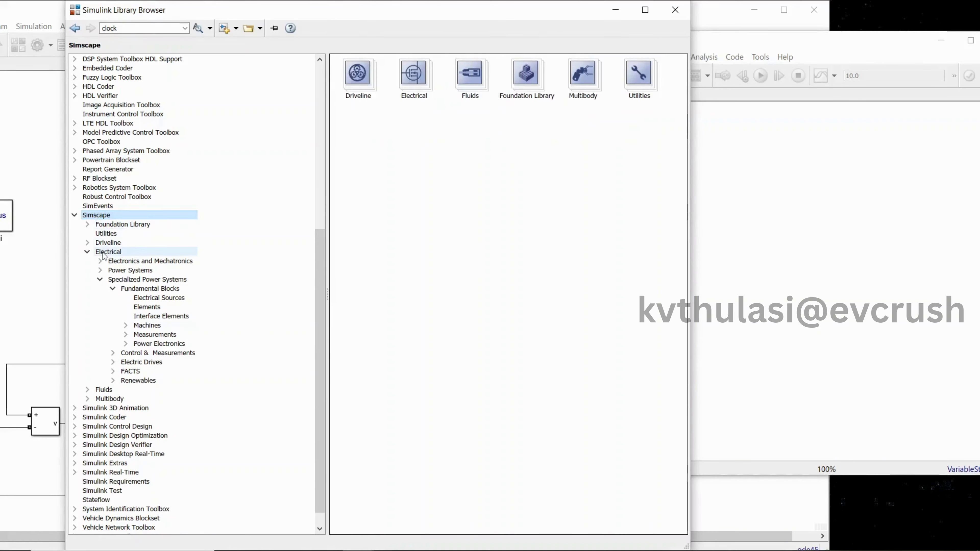
click(127, 281)
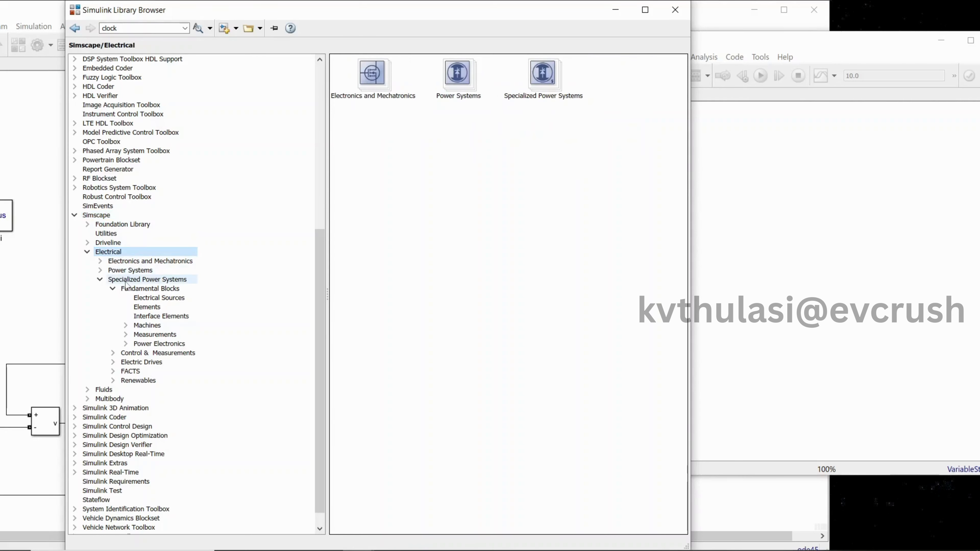
click(141, 300)
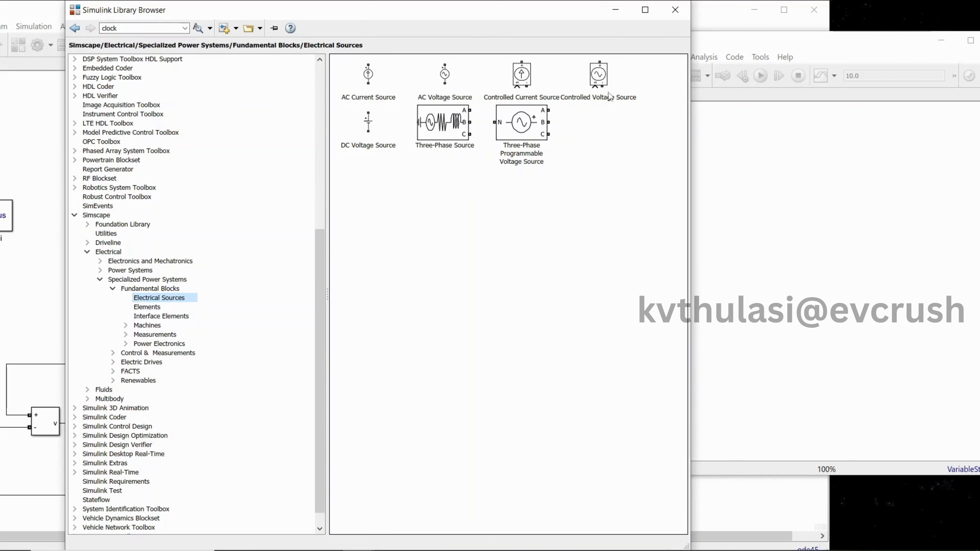
drag(609, 96, 728, 173)
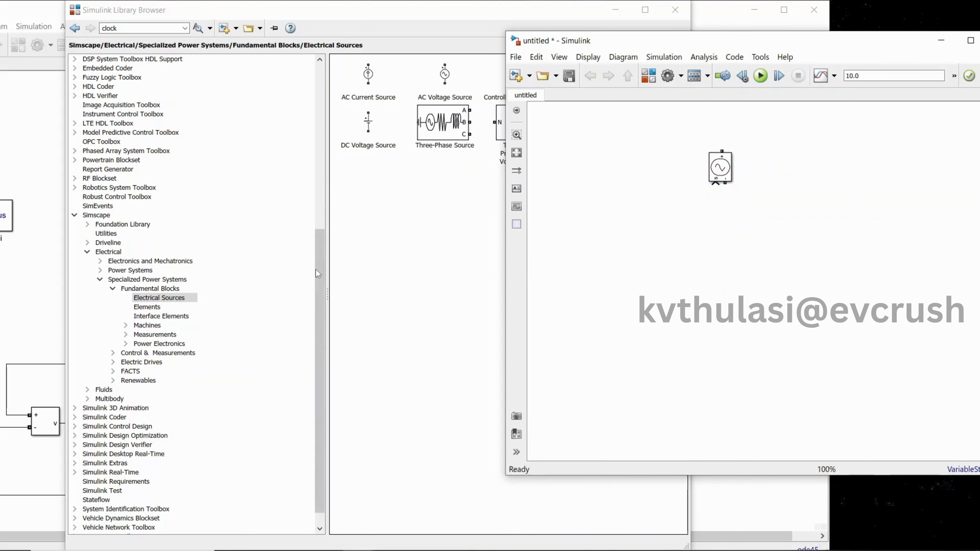
Add a Series RLC Branch from the Elements library above and beside the voltage source, keeping its default resistance
click(158, 308)
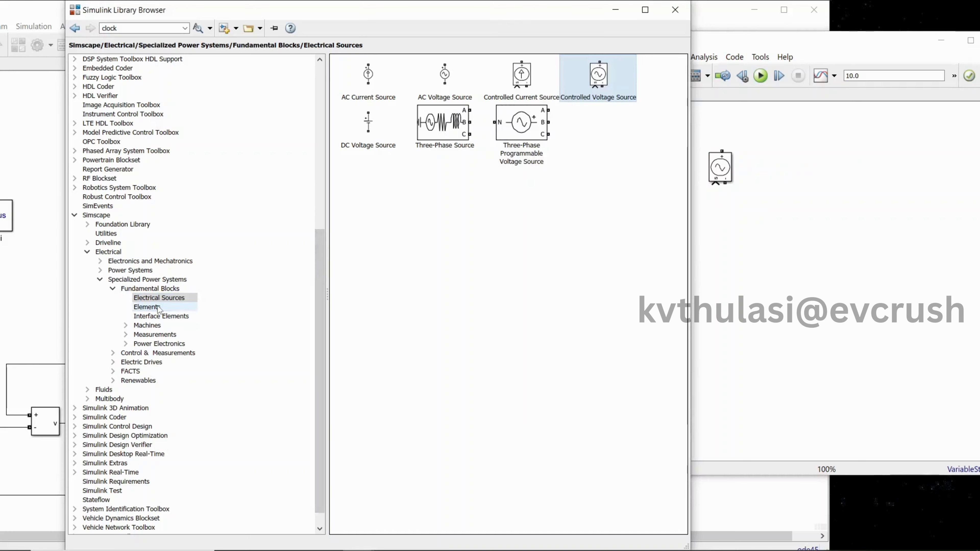
click(158, 307)
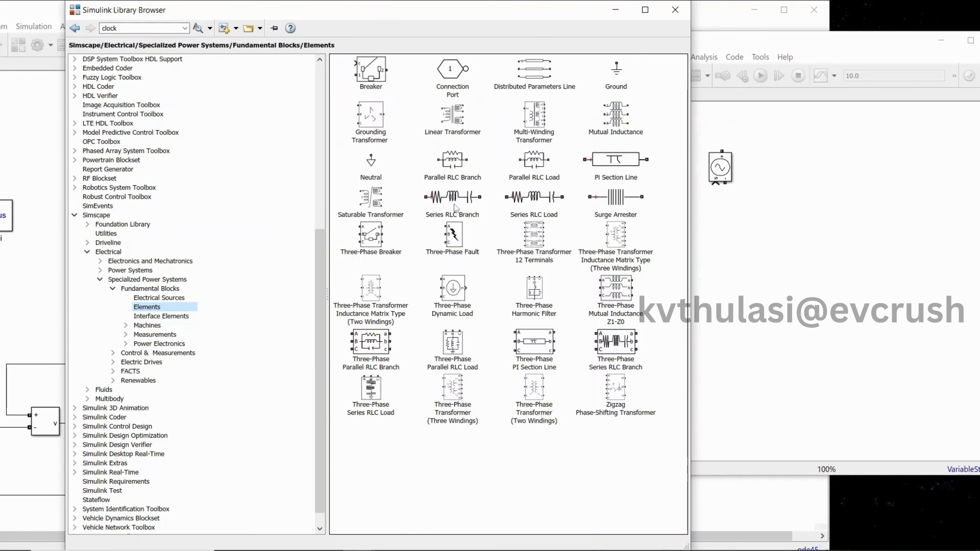
drag(457, 205, 793, 146)
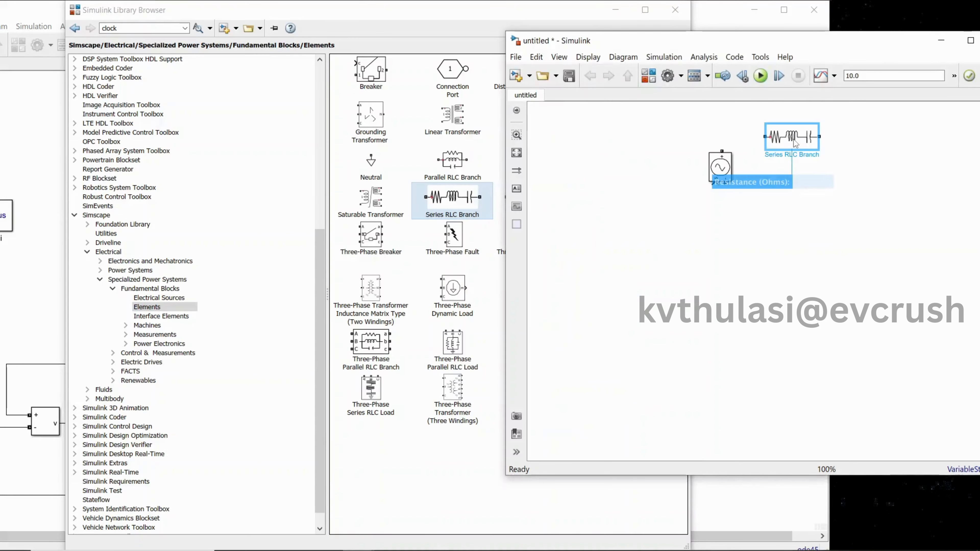
click(668, 172)
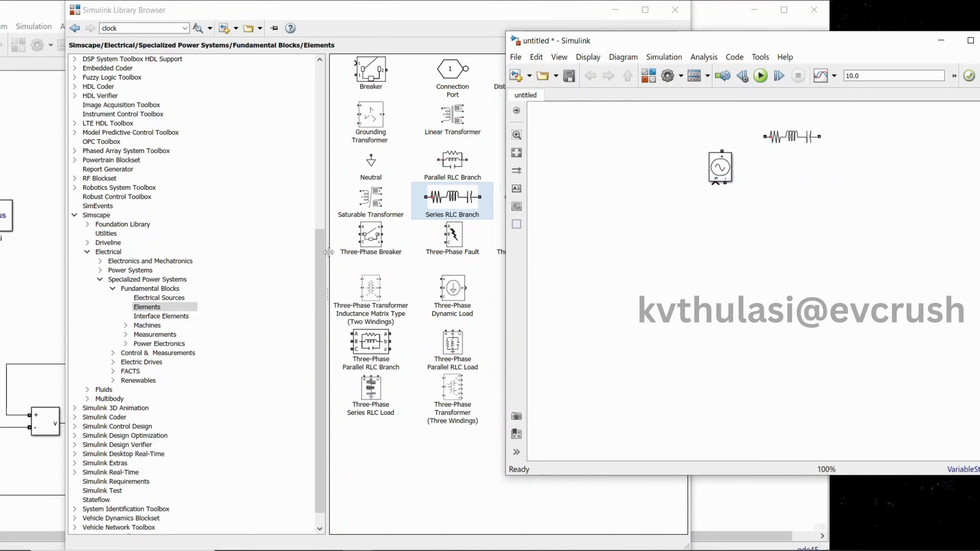
Add a Step block from the Simulink Sources library below the controlled voltage source
drag(319, 252, 278, 83)
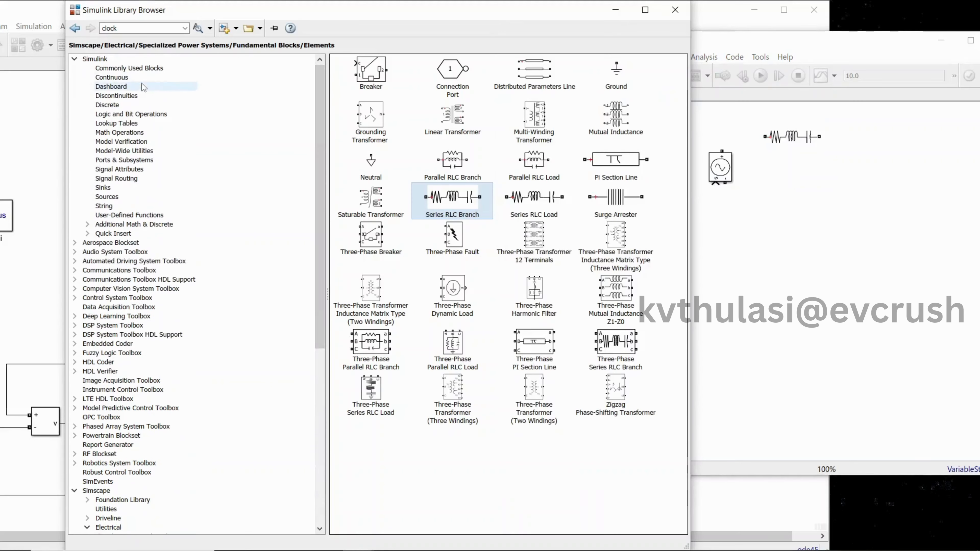
click(113, 198)
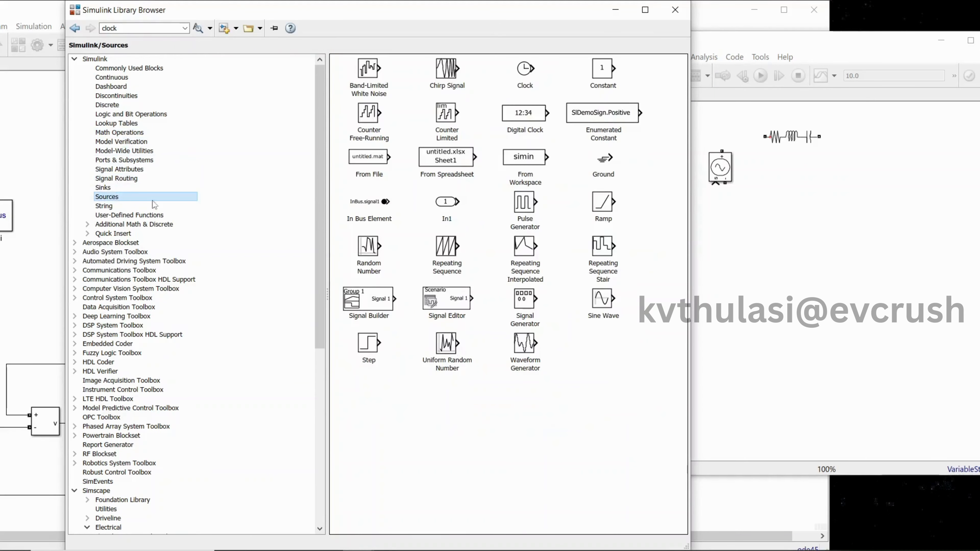
drag(382, 342, 712, 234)
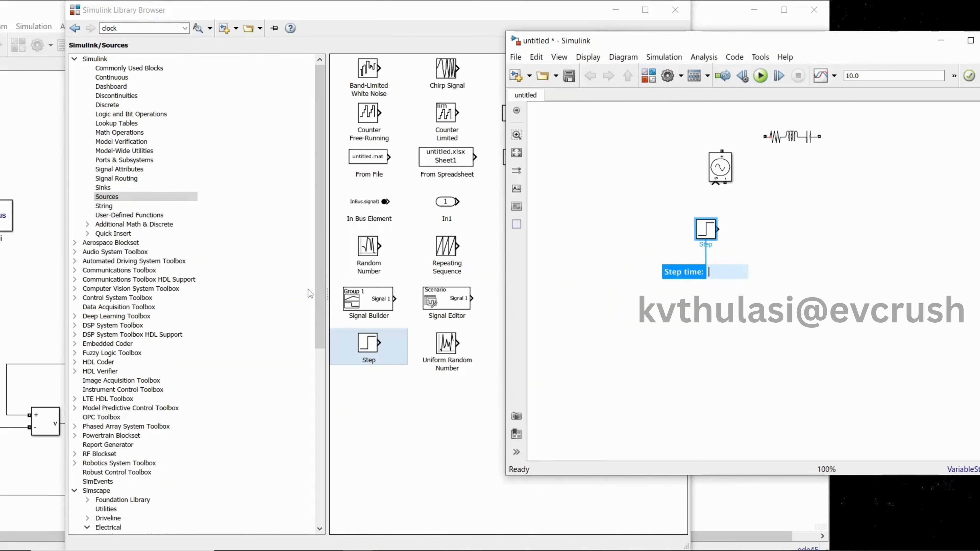
Add a powergui block from the Specialized Power Systems Fundamental Blocks library to the untitled model, beside the other blocks
drag(319, 285, 319, 420)
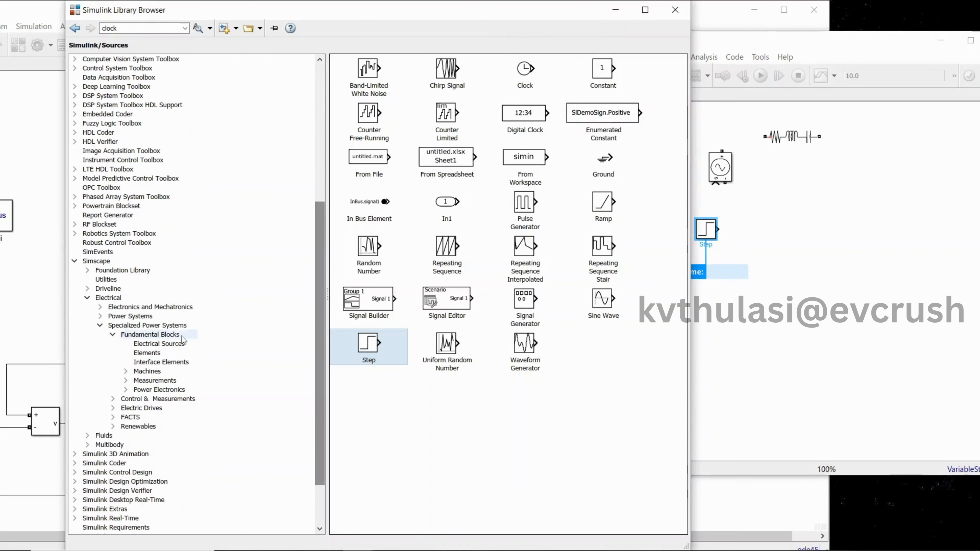
click(143, 336)
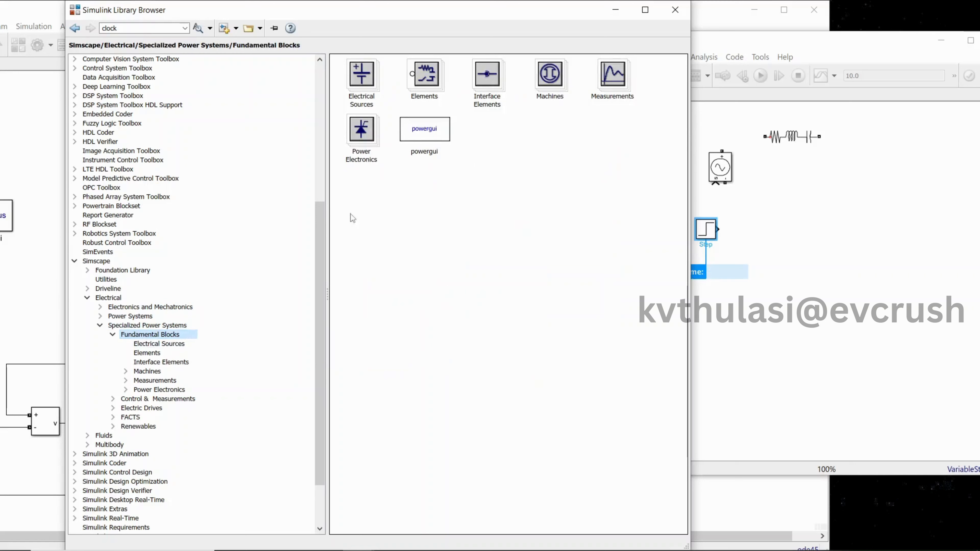
drag(419, 143, 607, 150)
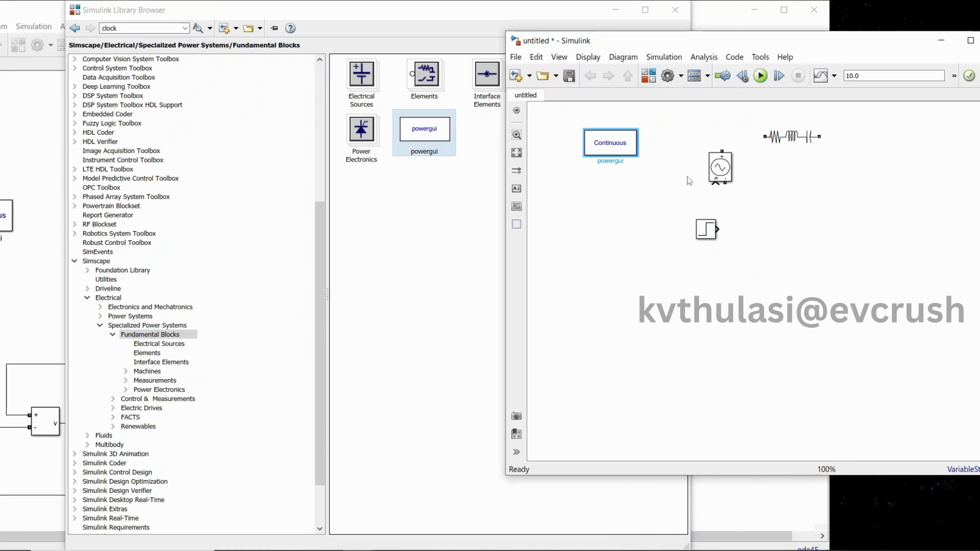
Spread out the Step, Controlled Voltage Source and Series RLC Branch blocks, and connect the Step output to the source's signal input
drag(706, 232, 676, 280)
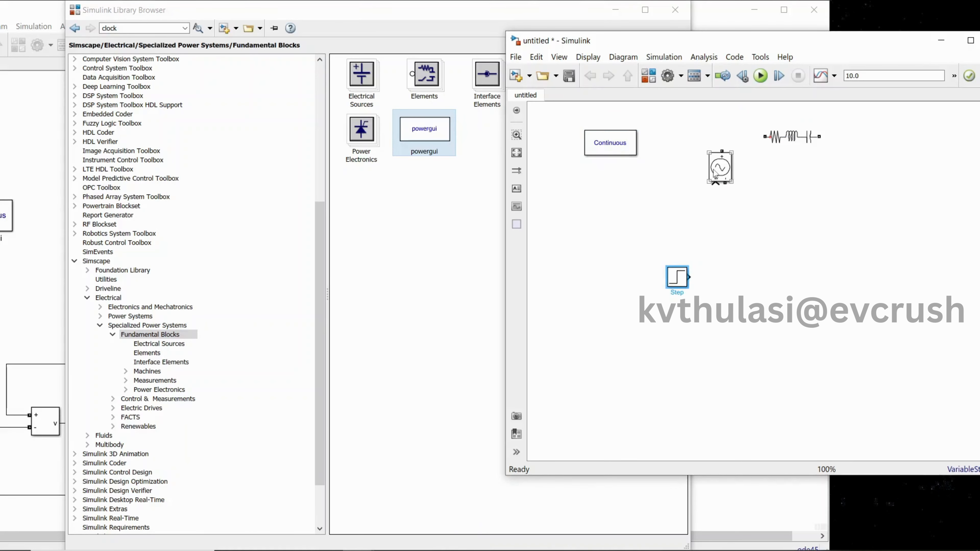
drag(713, 169, 704, 226)
drag(788, 142, 787, 180)
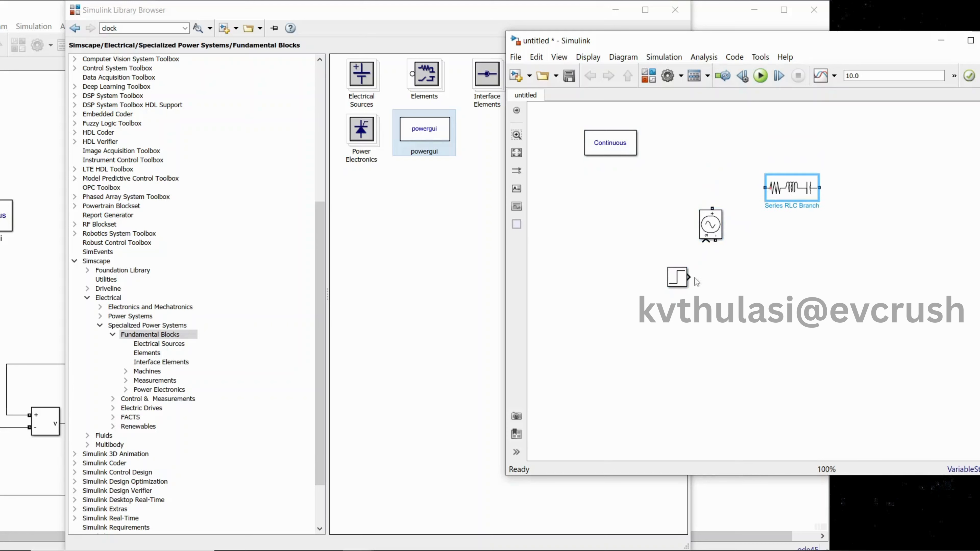
drag(681, 278, 706, 243)
Change the Series RLC Branch to branch type R and wire it to the positive terminal of the Controlled Voltage Source
click(782, 192)
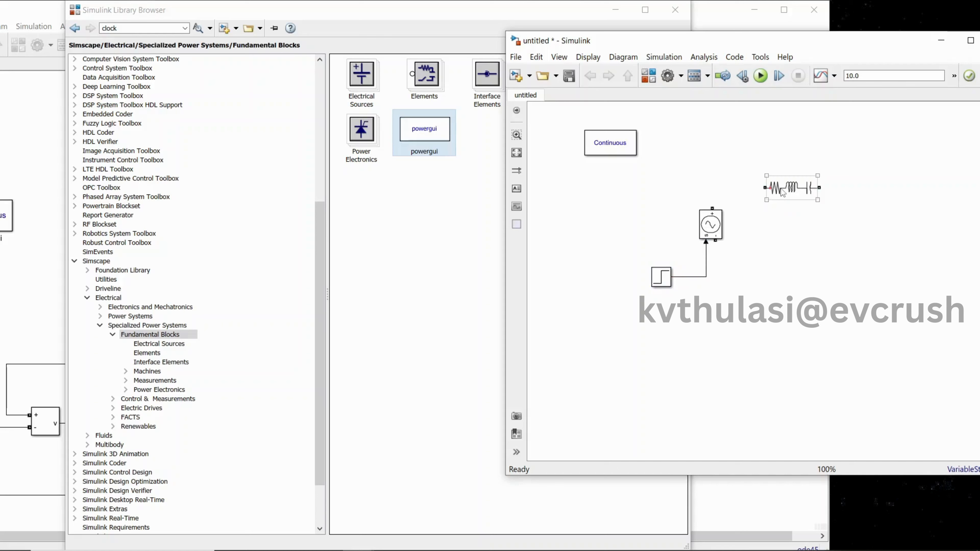
double_click(782, 192)
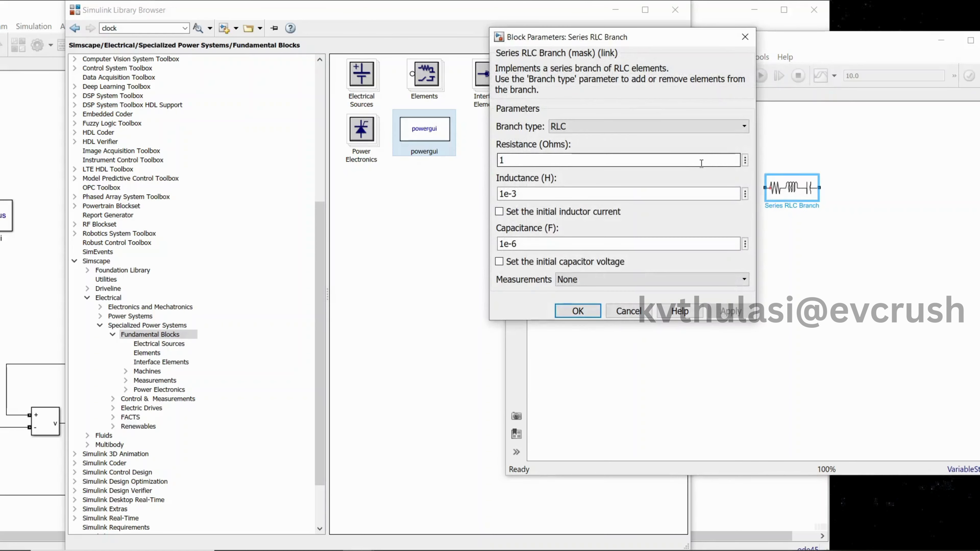
click(686, 126)
click(641, 151)
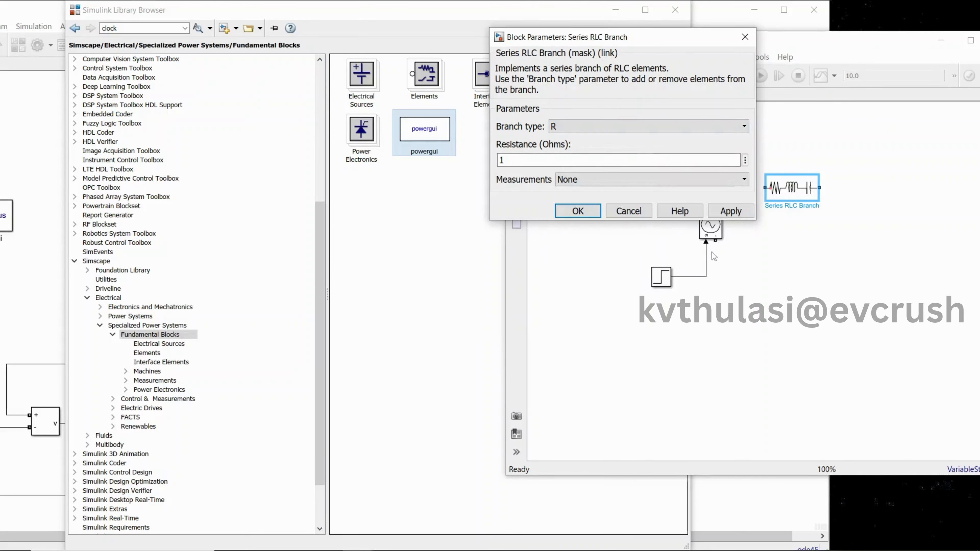
click(729, 212)
click(596, 214)
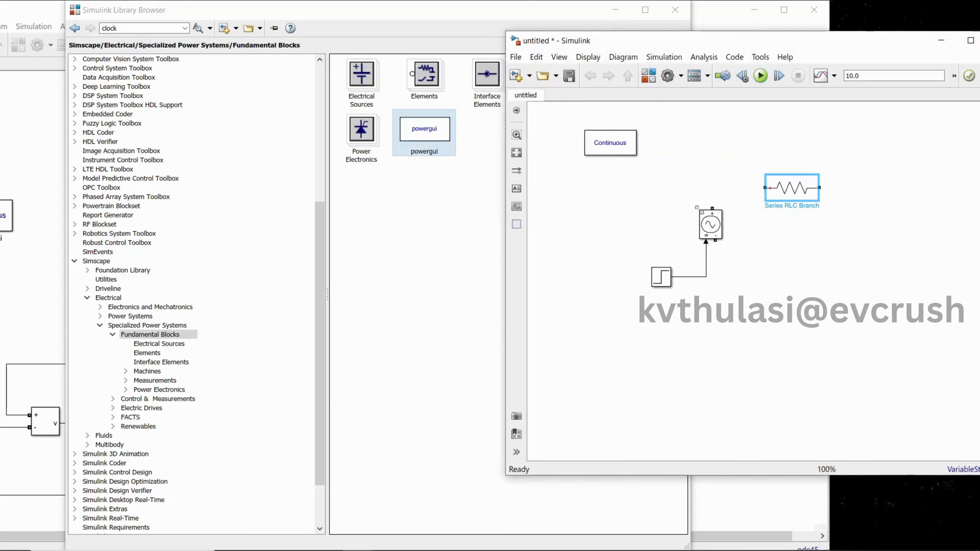
drag(712, 208, 763, 189)
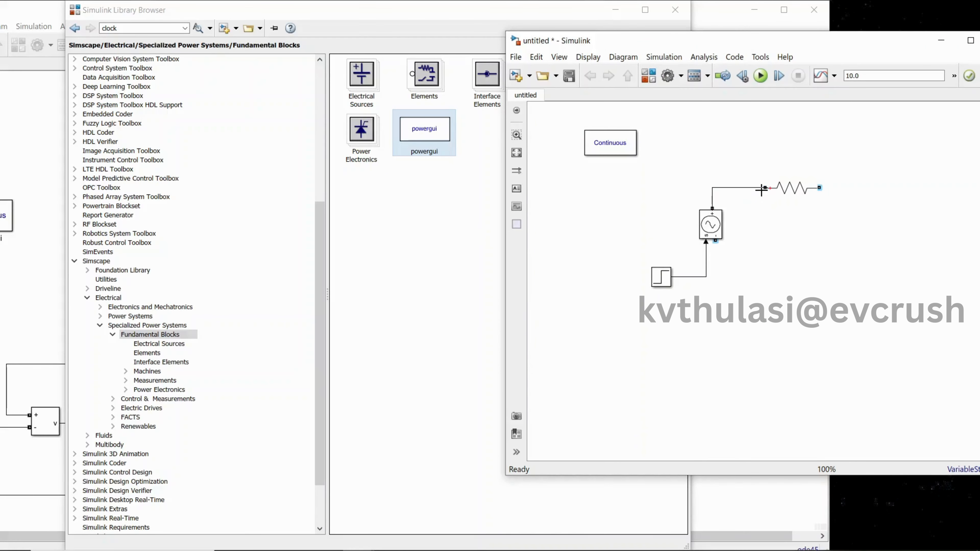
Duplicate the resistor branch, place the copy below and beyond the original's free end, and rotate it clockwise
click(807, 192)
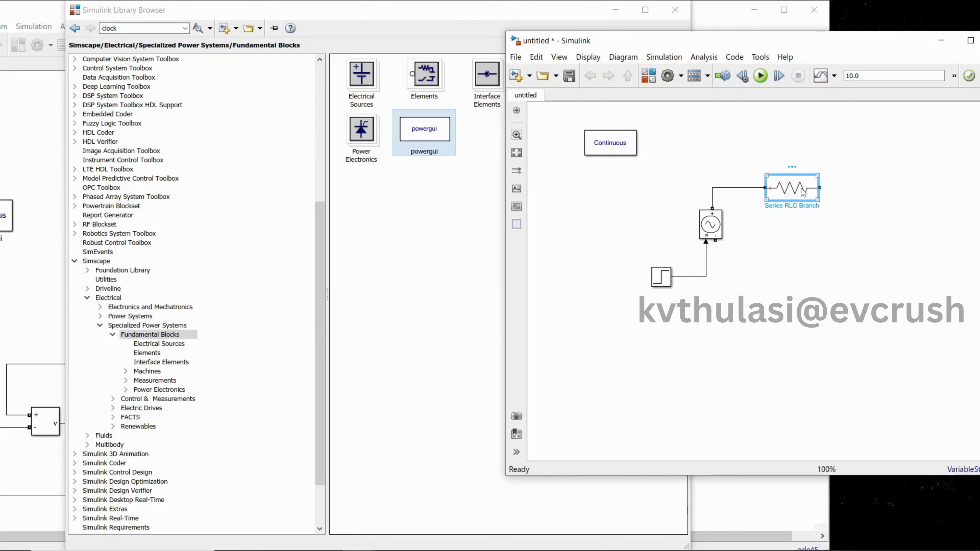
right_click(803, 192)
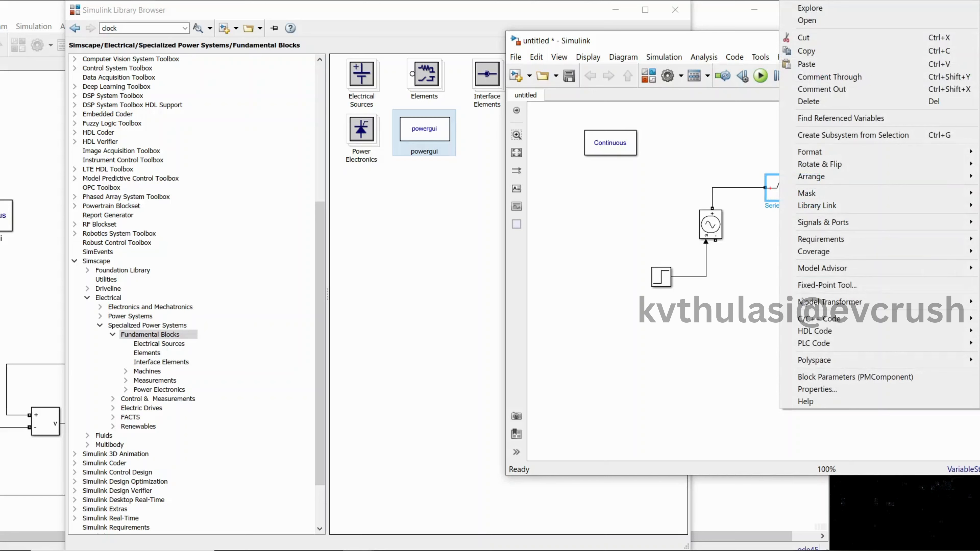
mouse_move(810, 152)
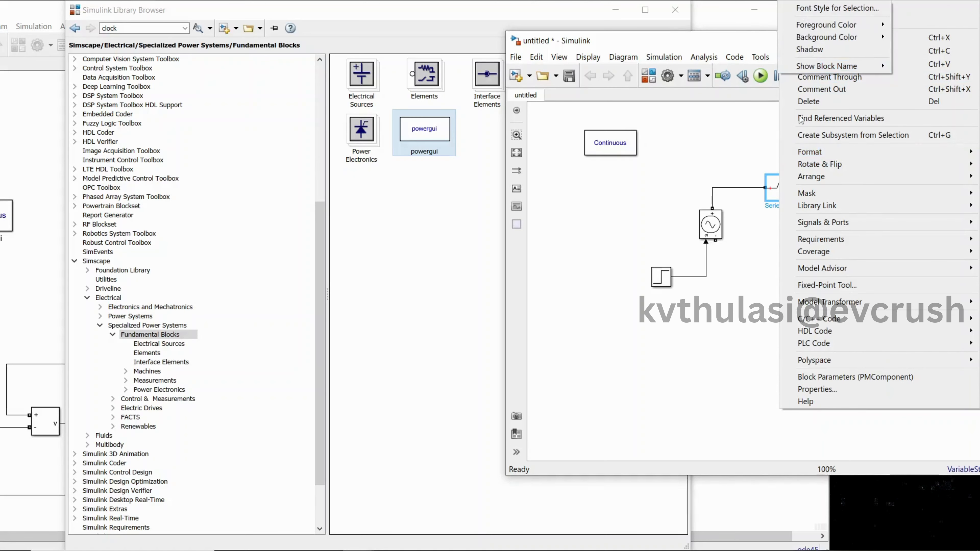
click(733, 148)
right_click(788, 189)
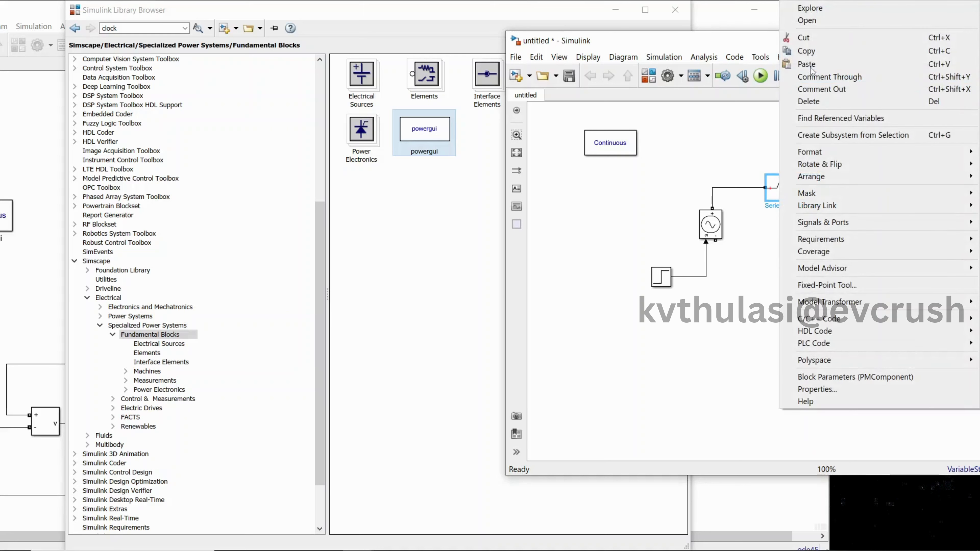
click(807, 50)
click(836, 238)
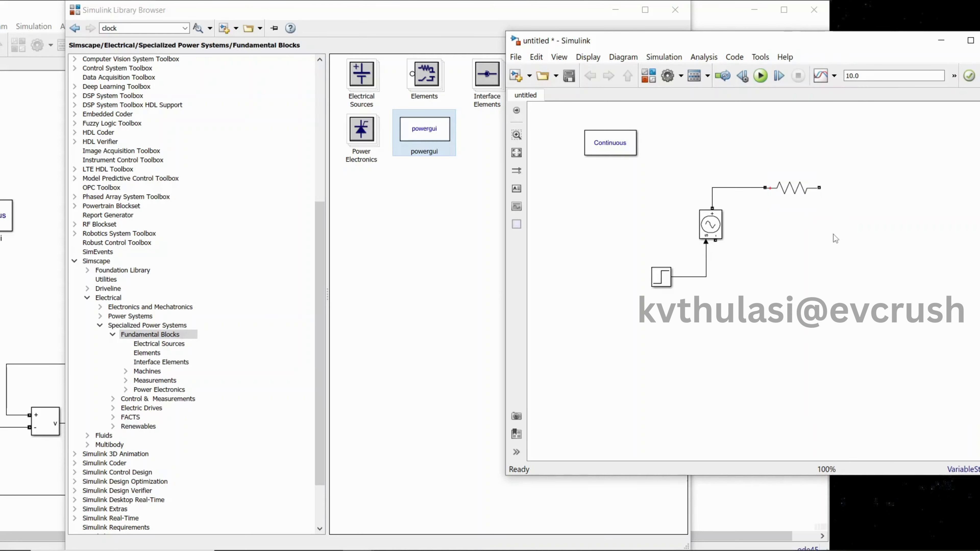
key(ctrl+v)
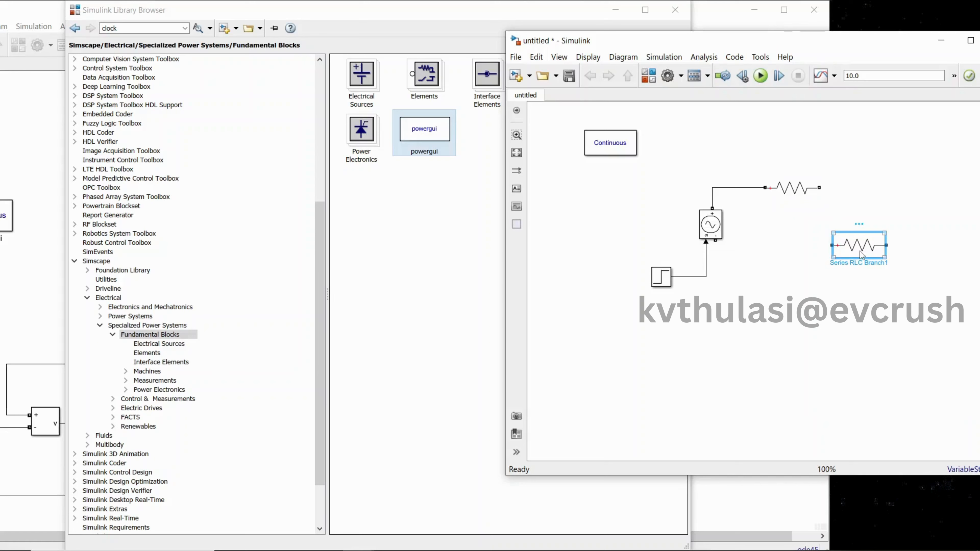
right_click(862, 254)
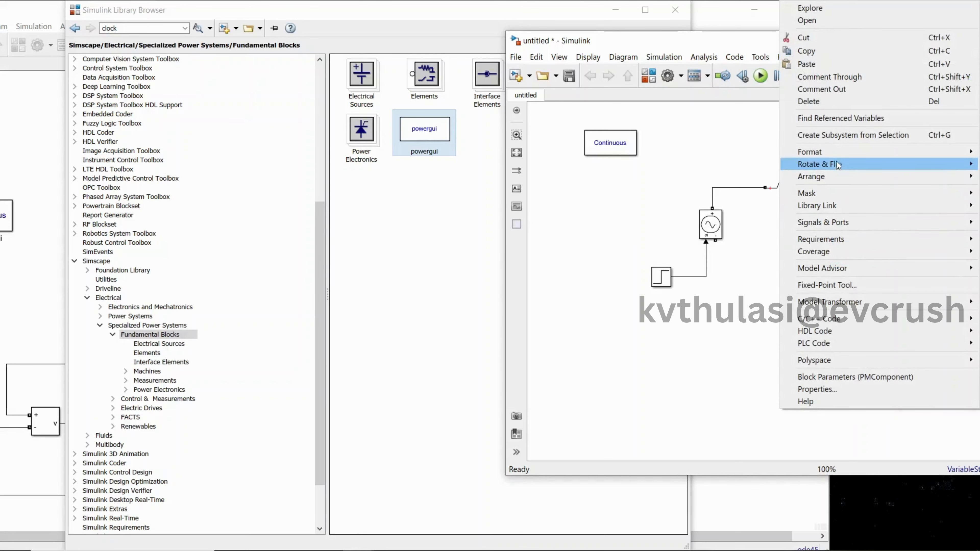
mouse_move(837, 165)
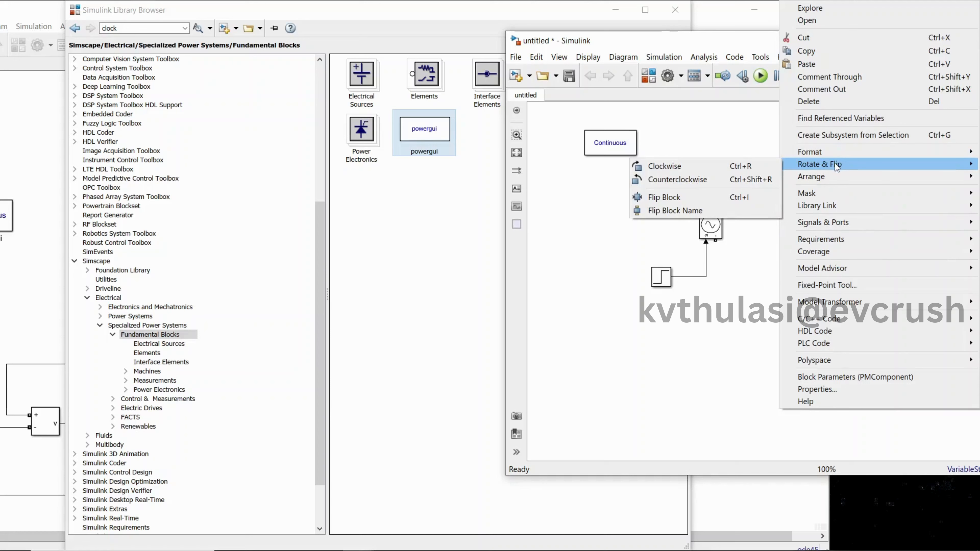
click(738, 169)
Change the rotated branch to type L and wire it between the resistor and the voltage source's negative terminal
double_click(863, 248)
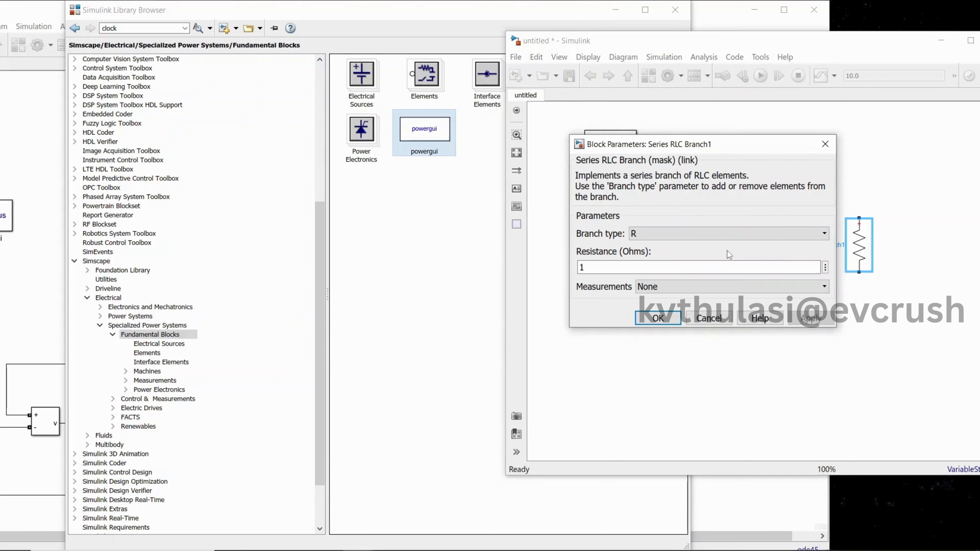
click(697, 234)
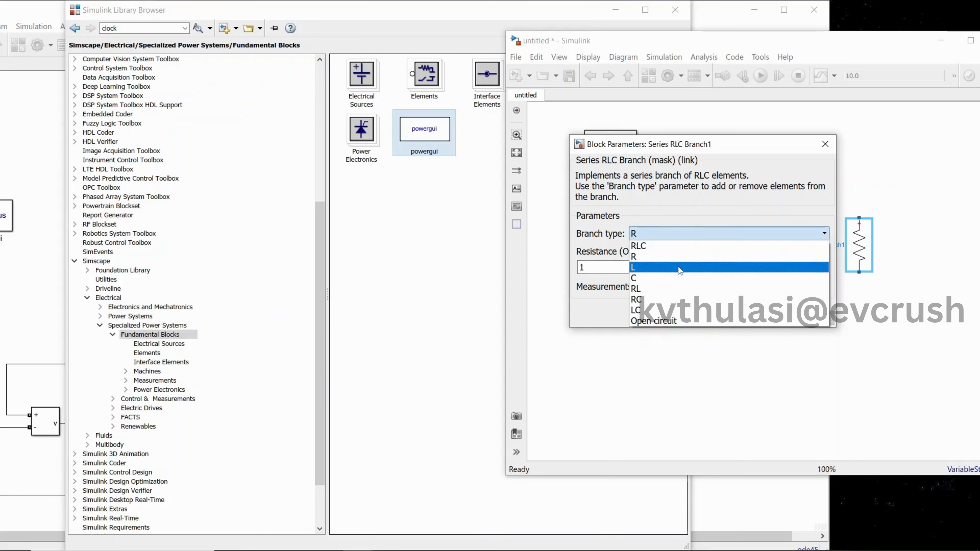
click(680, 267)
click(801, 336)
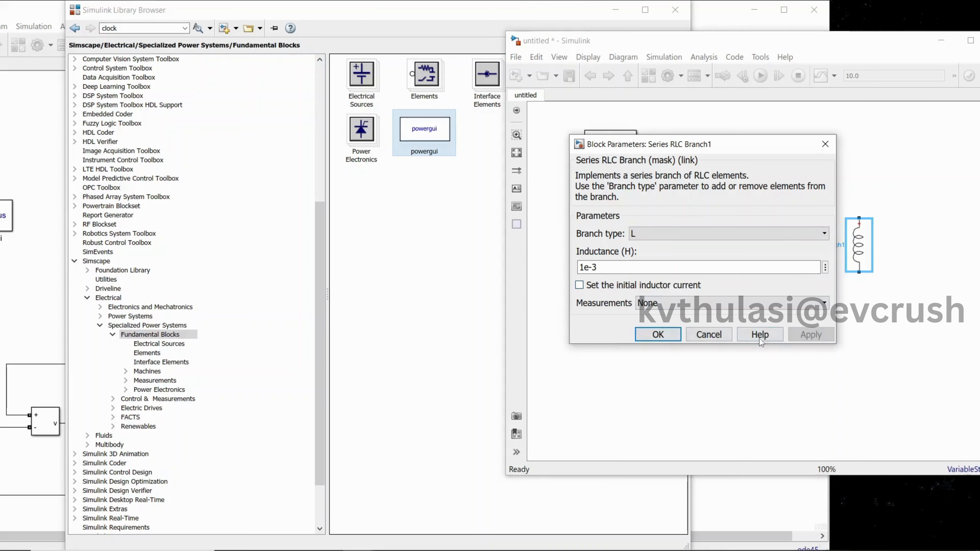
click(658, 334)
mouse_move(859, 218)
mouse_down()
mouse_move(844, 196)
mouse_move(820, 188)
mouse_up()
drag(859, 272, 716, 241)
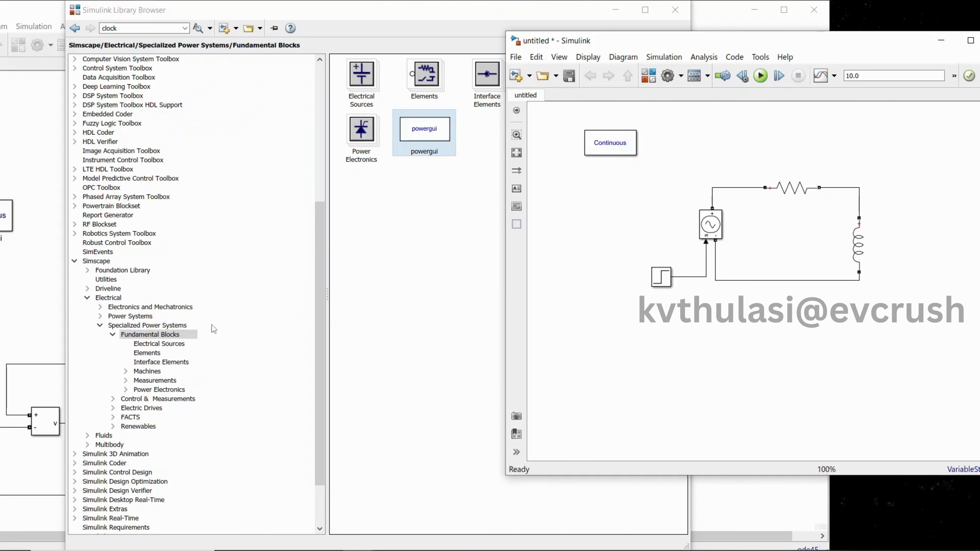
Add a Current Measurement block from the Fundamental Blocks Measurements library above the RL circuit
click(130, 326)
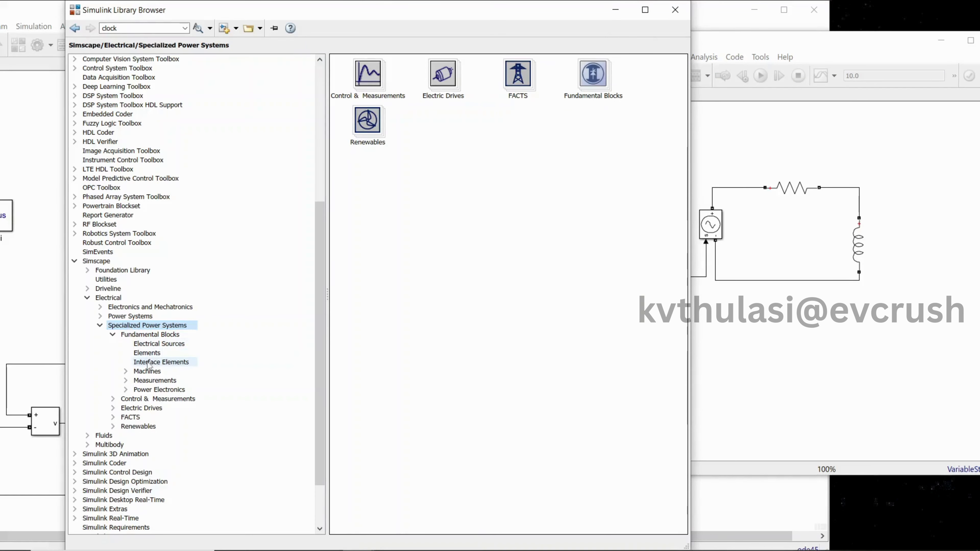
click(149, 381)
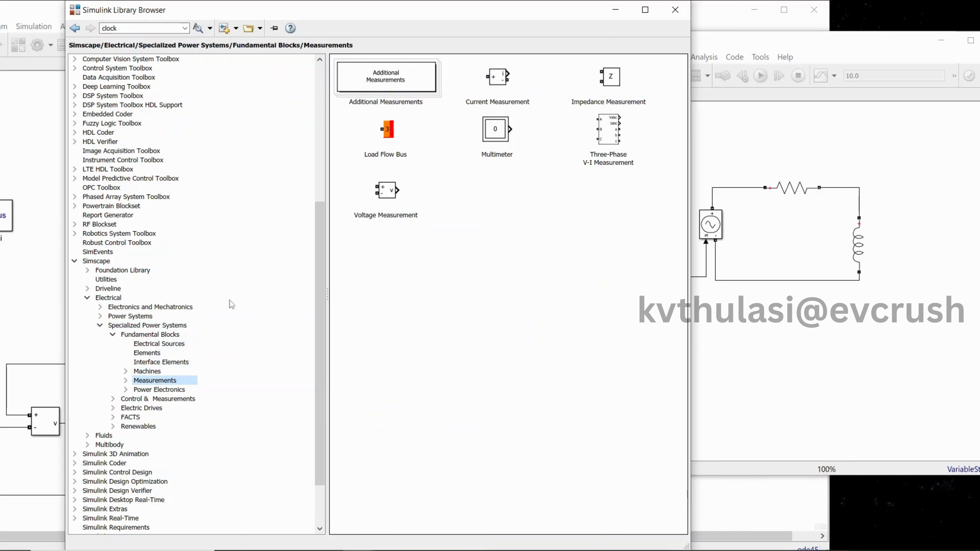
drag(496, 85, 835, 141)
Shift the inductor outward, delete its wire to the resistor, and connect the Current Measurement block in series between them
drag(863, 245, 908, 246)
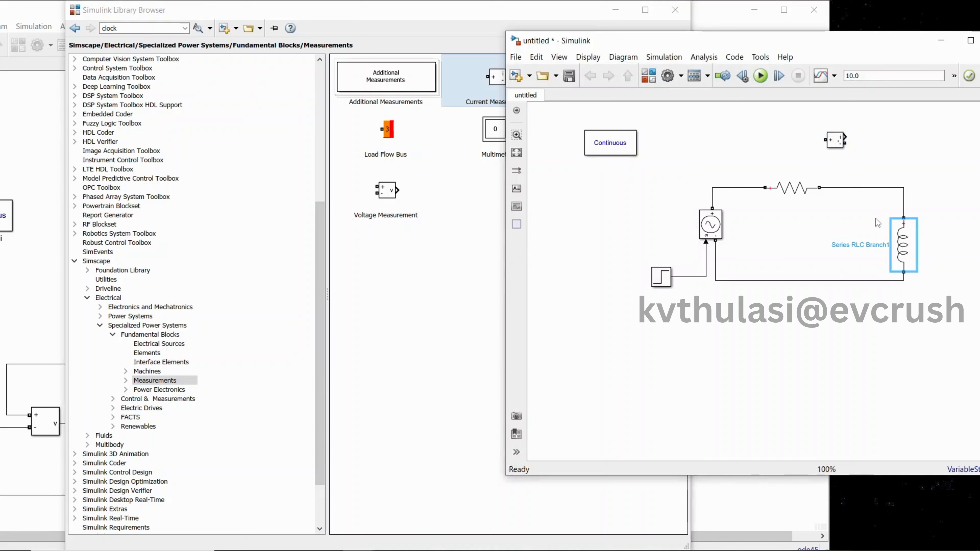
click(861, 189)
key(Delete)
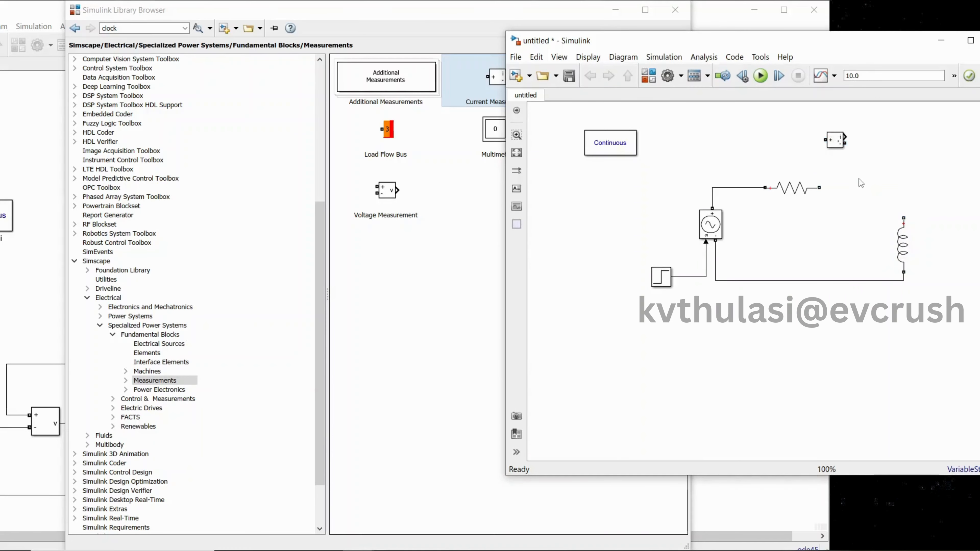
mouse_move(841, 148)
mouse_down()
mouse_move(859, 196)
mouse_move(905, 208)
mouse_move(903, 218)
mouse_up()
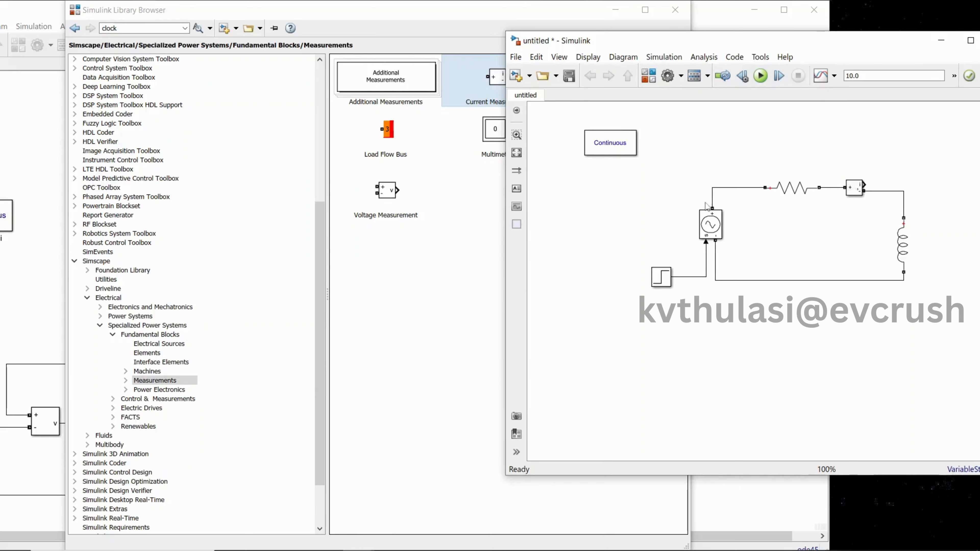
Minimize the Library Browser and check the Step block's parameters in the finished reference model
click(403, 31)
click(616, 11)
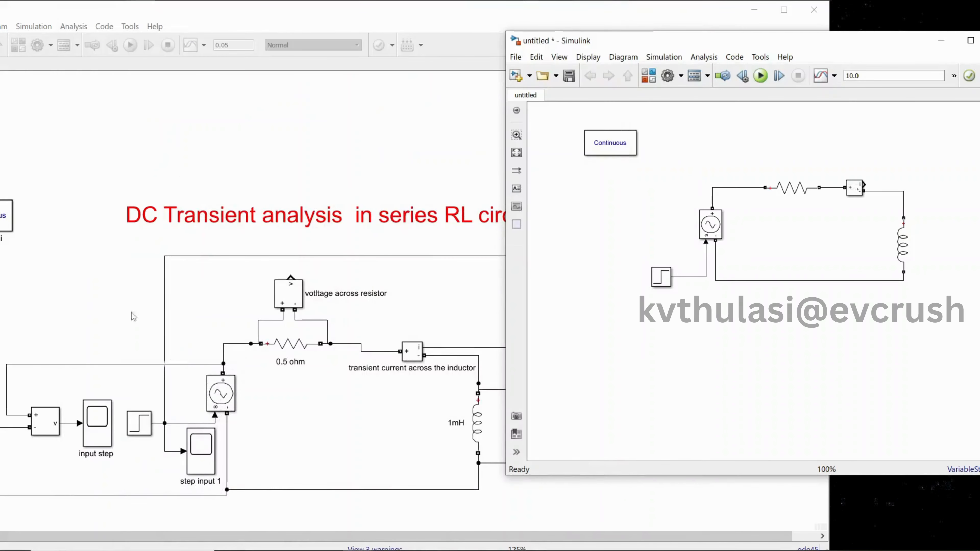
double_click(138, 428)
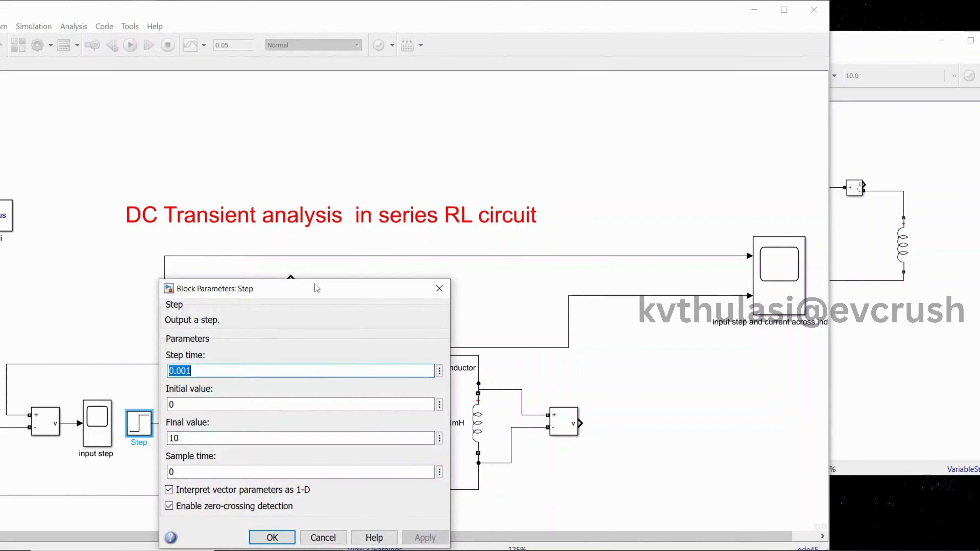
click(440, 288)
Return to the untitled model and view the Controlled Voltage Source parameters without changing them
click(583, 180)
click(882, 241)
double_click(714, 230)
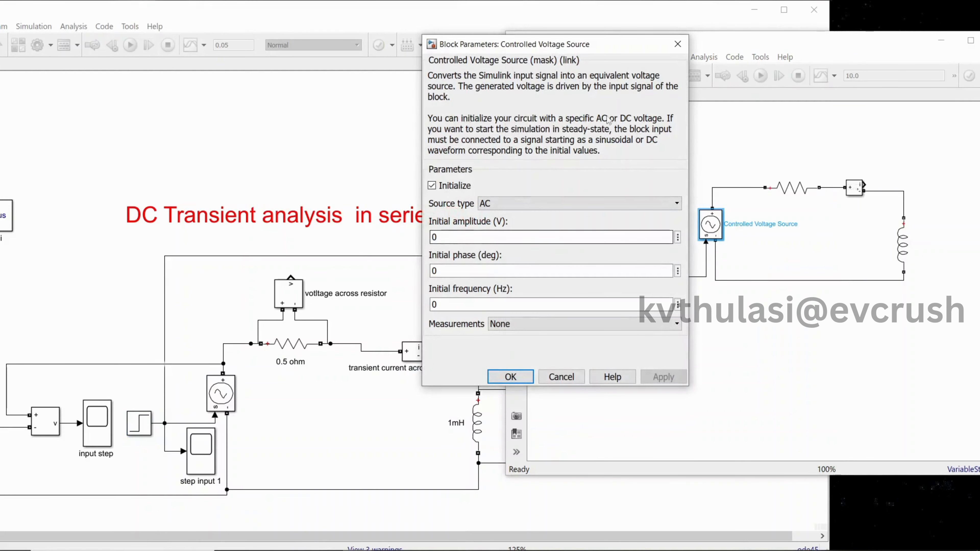
click(678, 44)
Set the untitled model's Step block to step time 0.001 and final value 10, and apply the changes
double_click(661, 275)
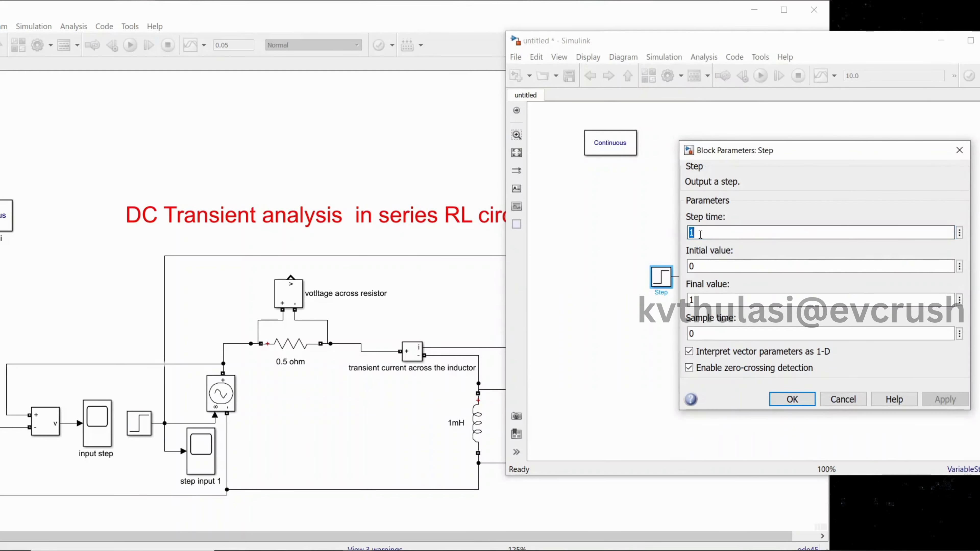
text(0.00)
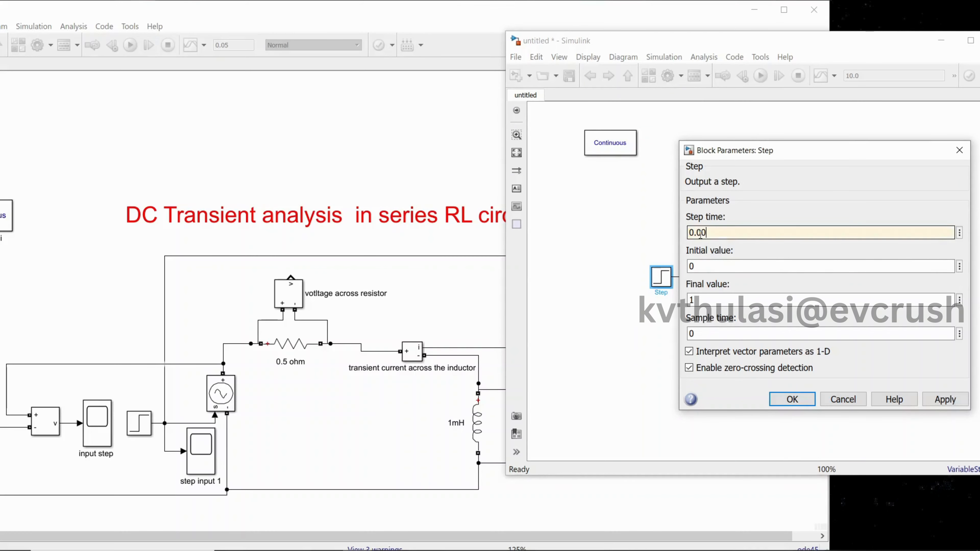
text(1)
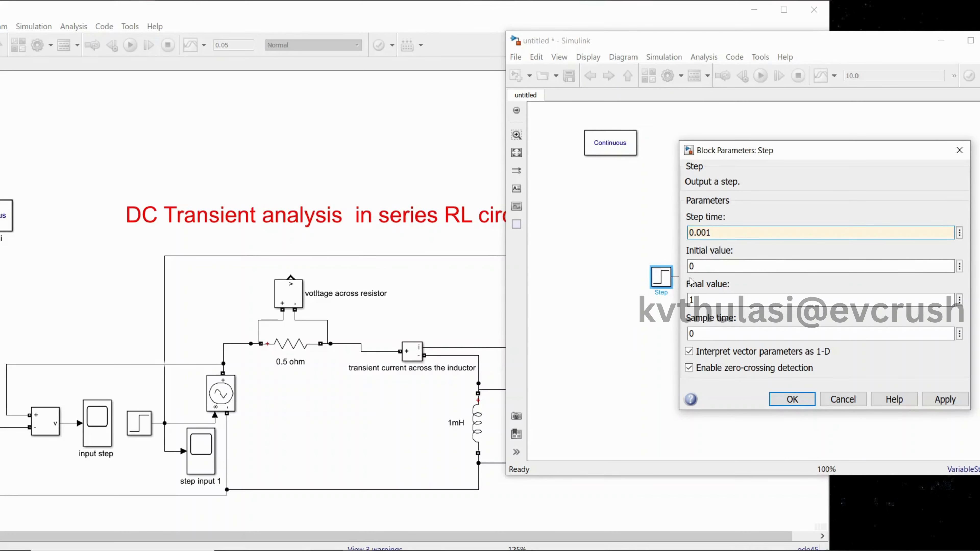
double_click(702, 302)
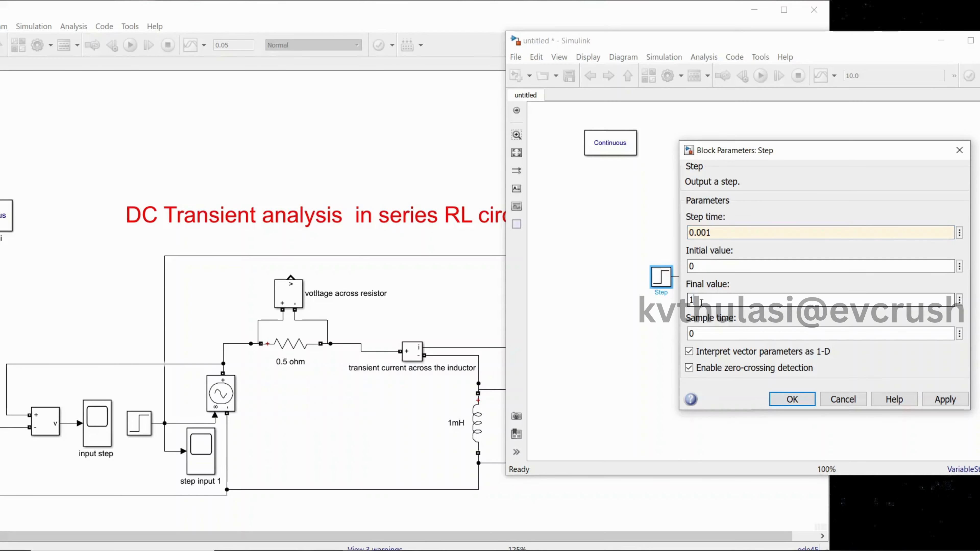
text(0)
click(945, 400)
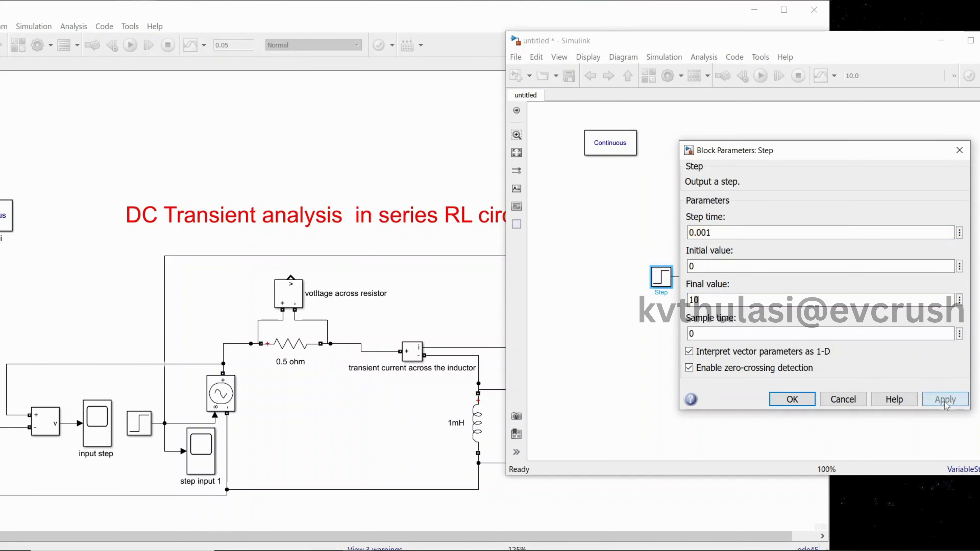
Close the Step parameters and check the Step and Controlled Voltage Source parameters in the finished reference model
click(809, 405)
double_click(139, 424)
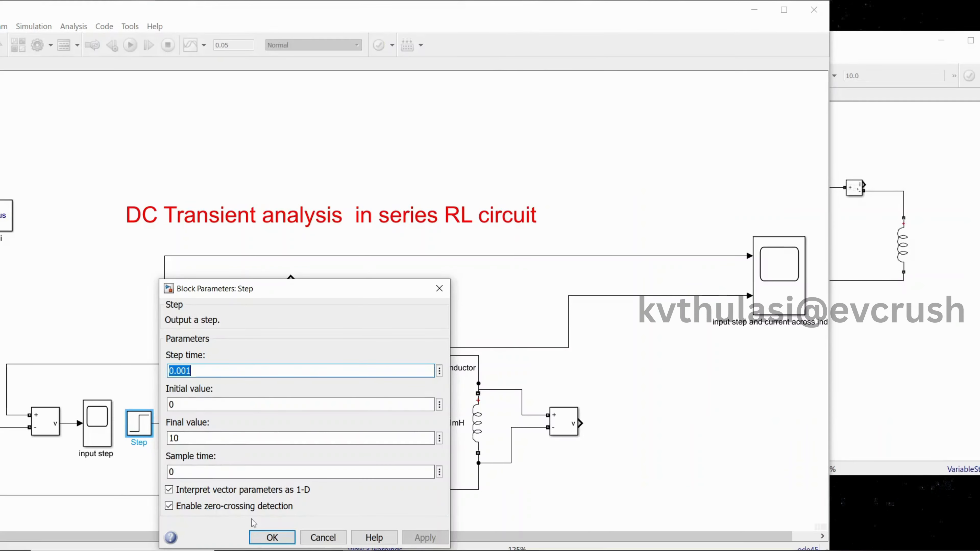
click(272, 537)
click(837, 370)
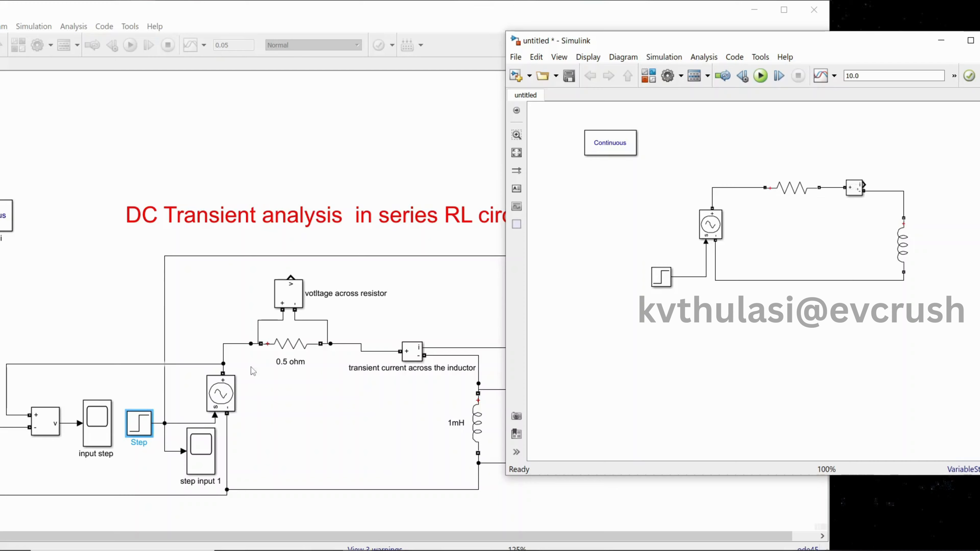
click(281, 366)
double_click(227, 398)
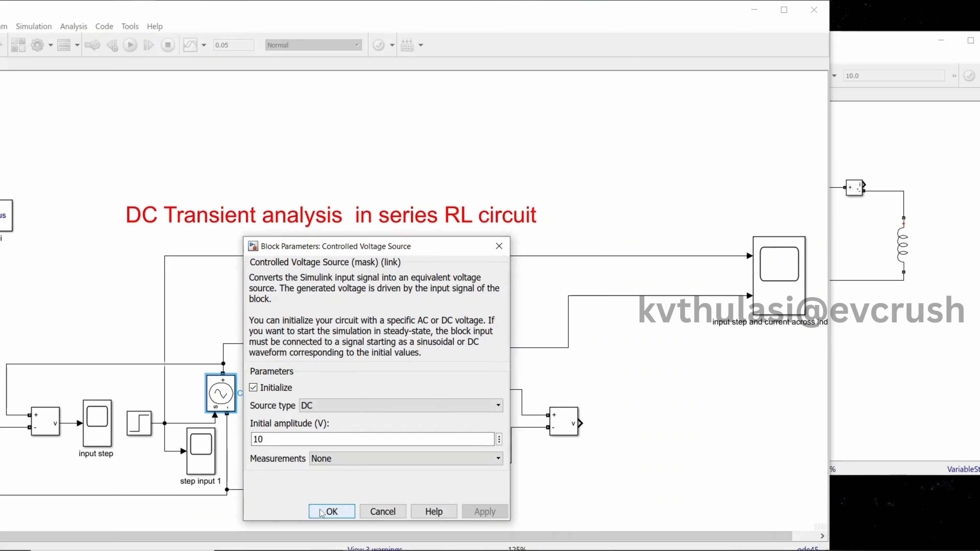
click(332, 512)
Set the untitled model's Controlled Voltage Source to source type DC with an initial amplitude of 10 V
click(707, 231)
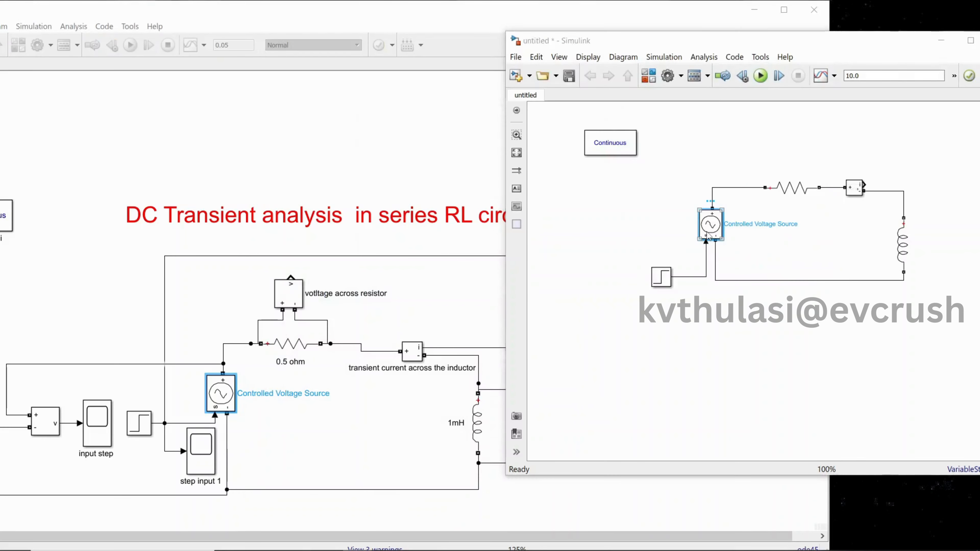
double_click(707, 231)
click(567, 204)
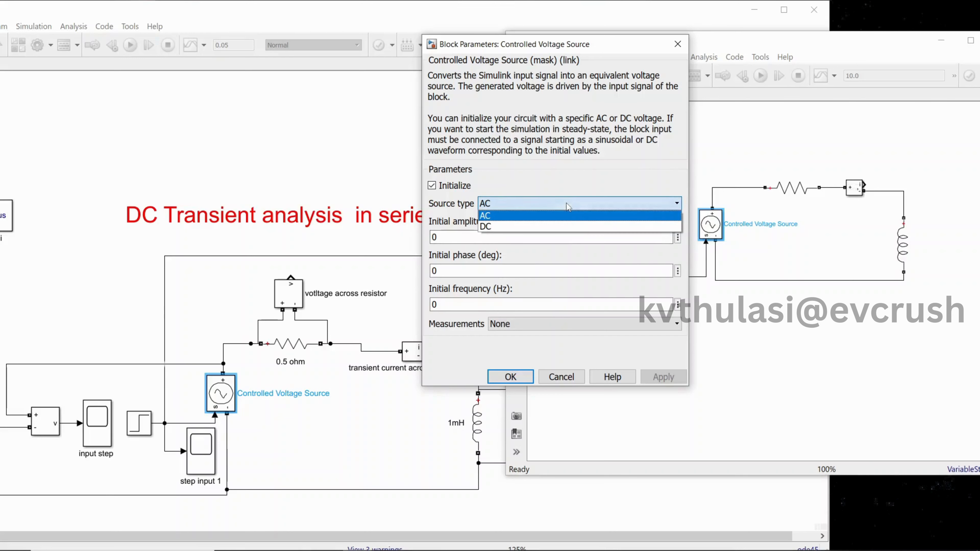
click(559, 230)
double_click(479, 237)
text(10)
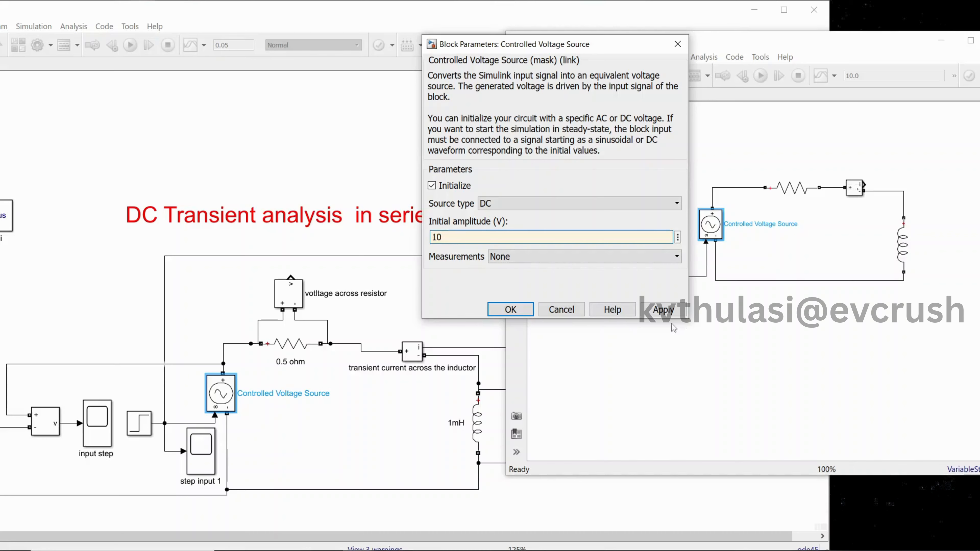
click(664, 310)
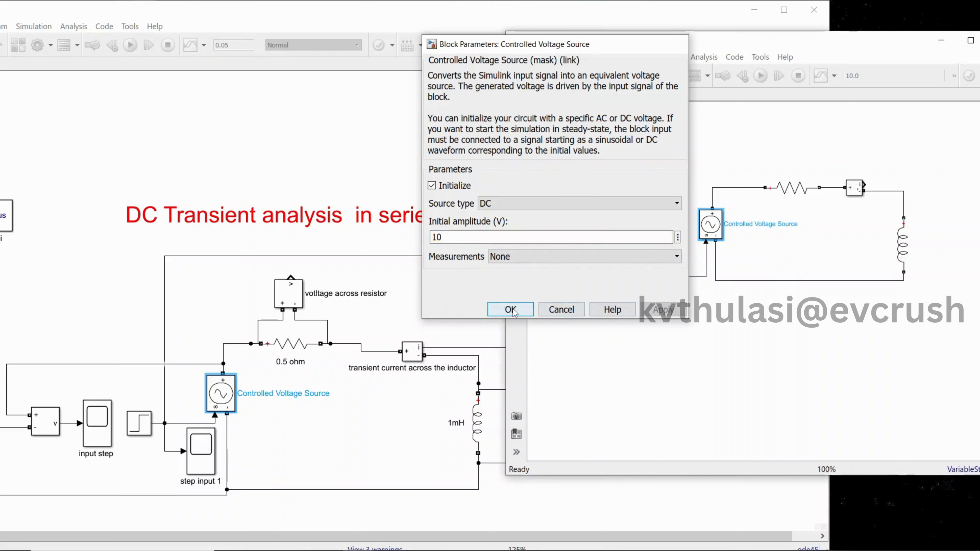
click(524, 316)
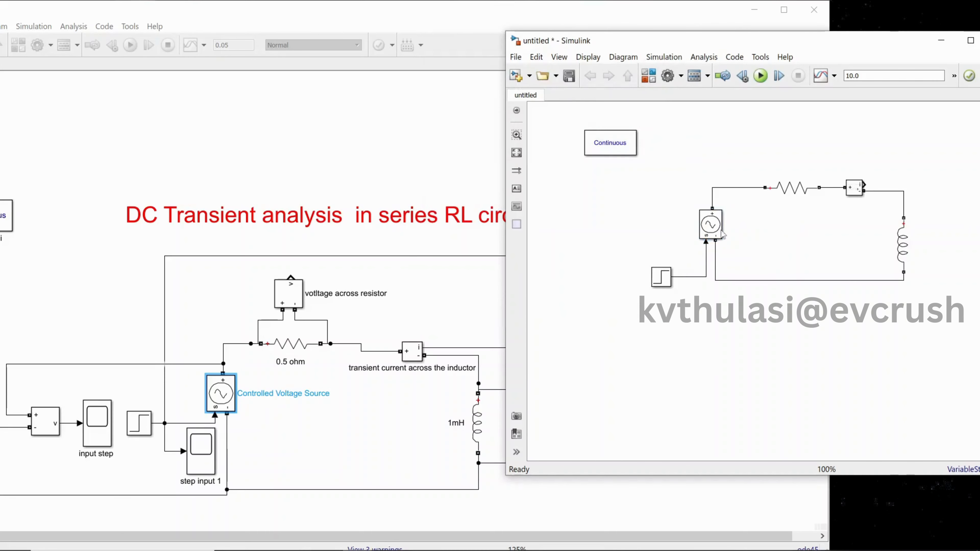
Set the resistance of the untitled model's resistor branch to 0.5 ohms
double_click(792, 188)
double_click(525, 209)
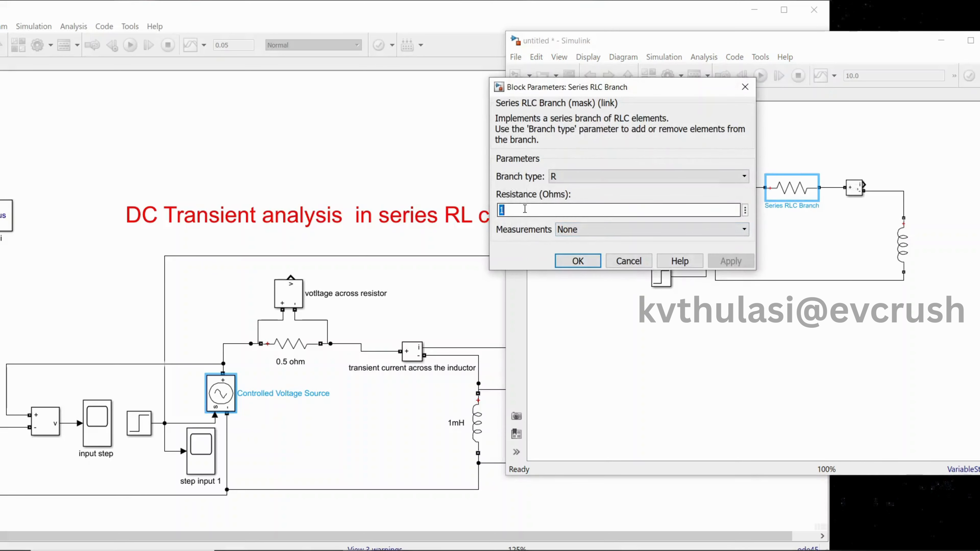
text(0.)
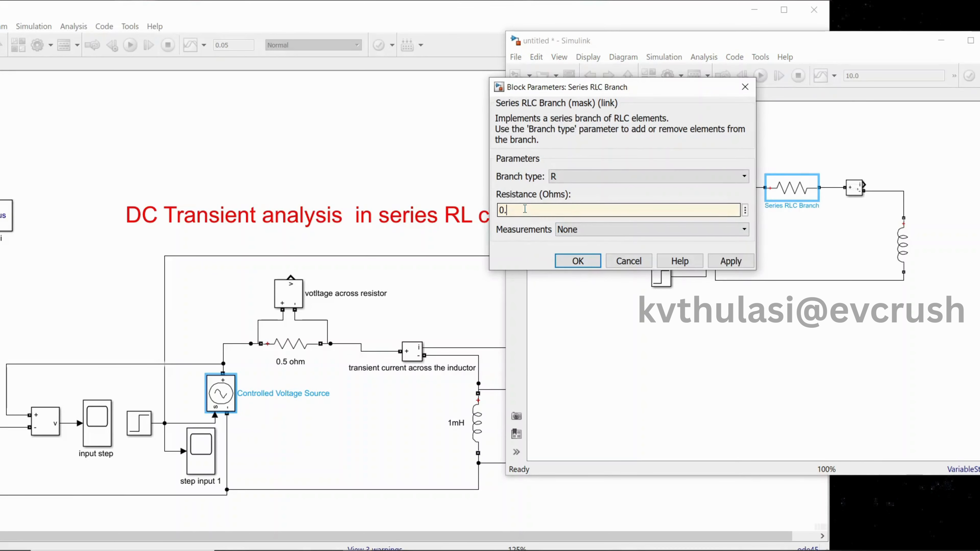
text(5)
click(713, 262)
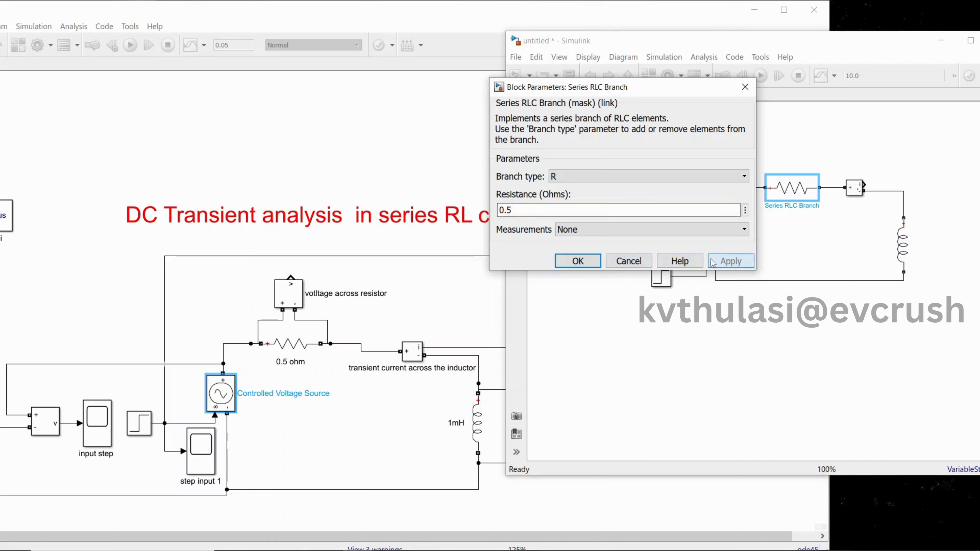
click(583, 265)
Compare the reference model's inductor with the inductance of the untitled model's inductor branch, without changing it
click(427, 415)
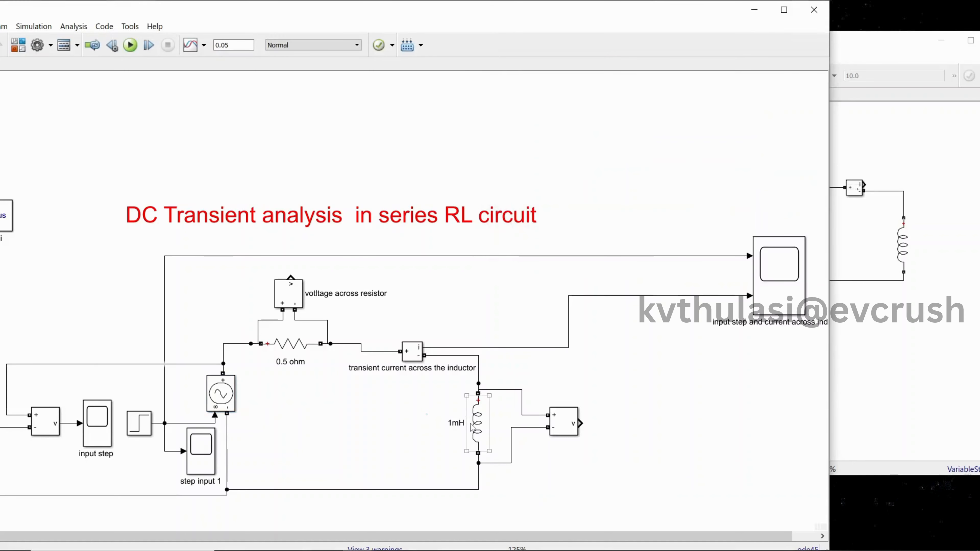
click(870, 288)
double_click(904, 246)
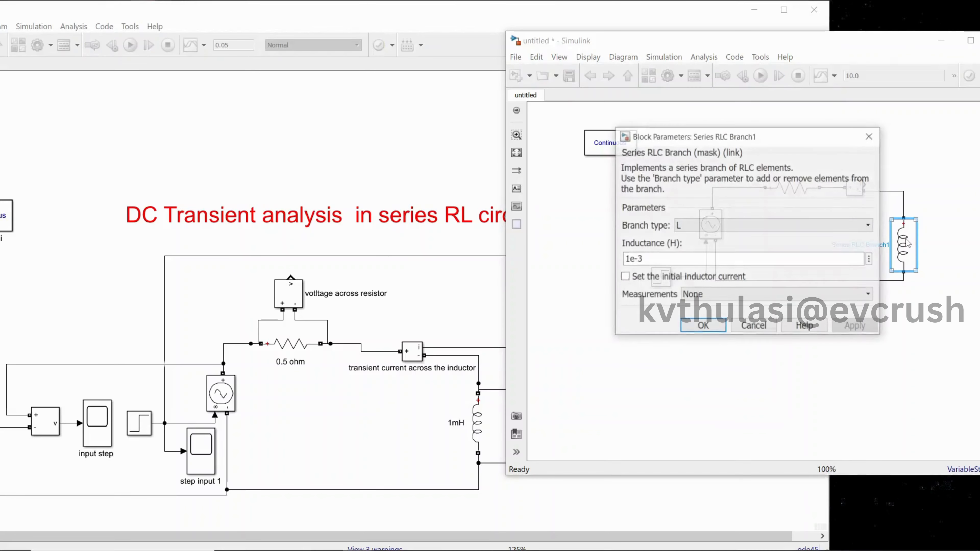
click(703, 326)
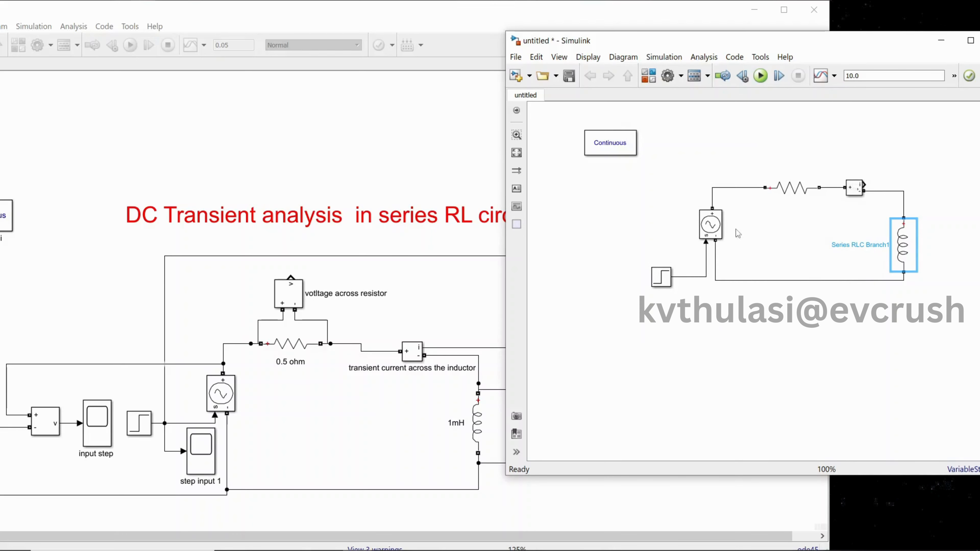
Set the untitled model's simulation stop time to 0.05, matching the reference model
click(256, 94)
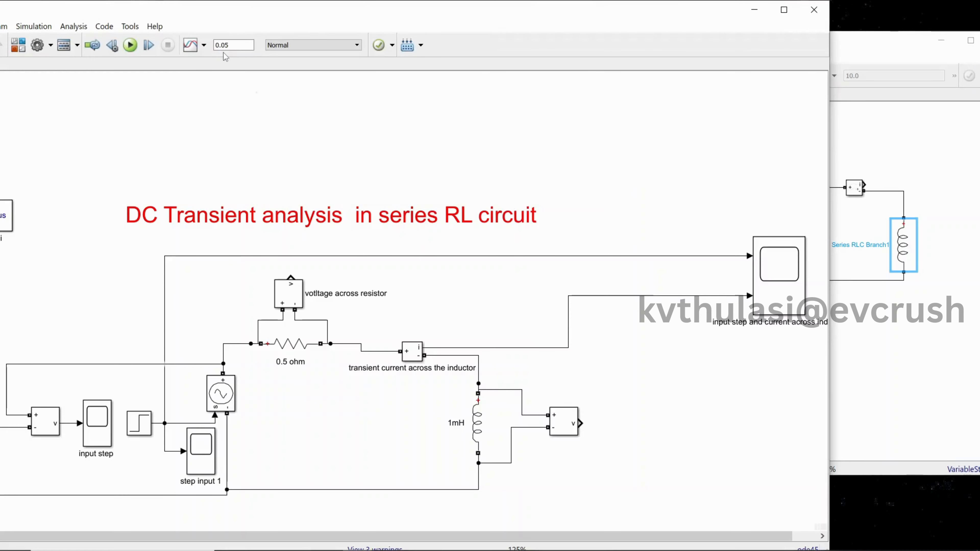
click(861, 76)
double_click(862, 78)
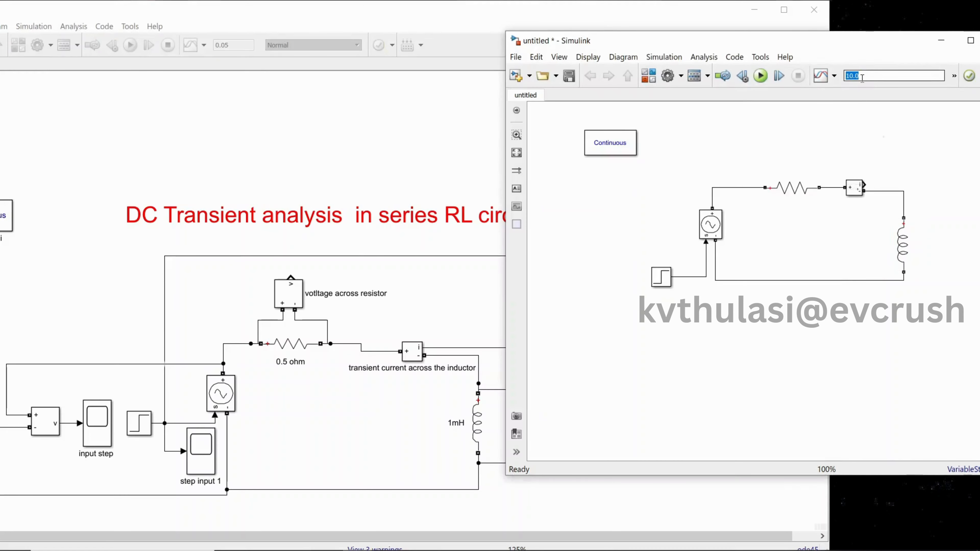
text(0)
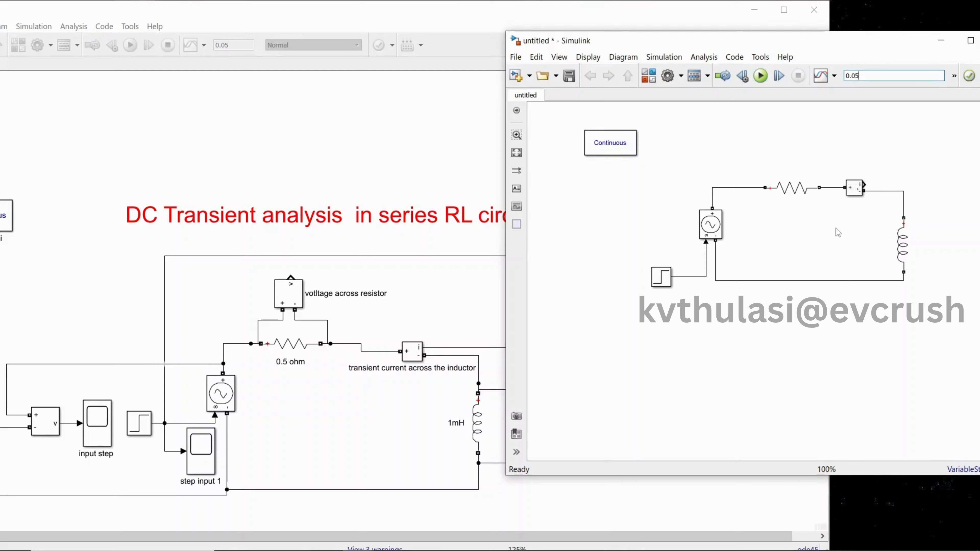
click(609, 238)
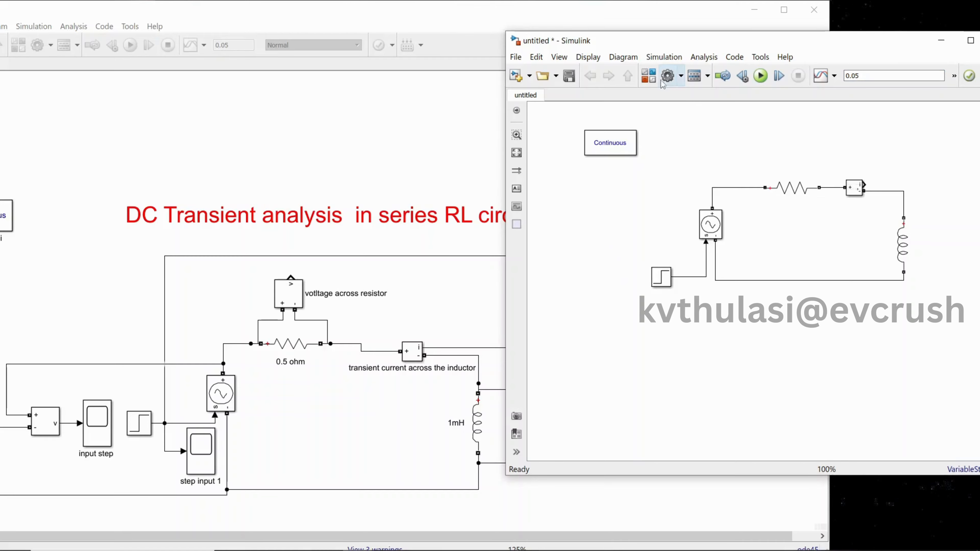
Add a Scope block from the Simulink Sinks library to the untitled model and place it beyond the inductor
click(649, 76)
drag(323, 220, 323, 85)
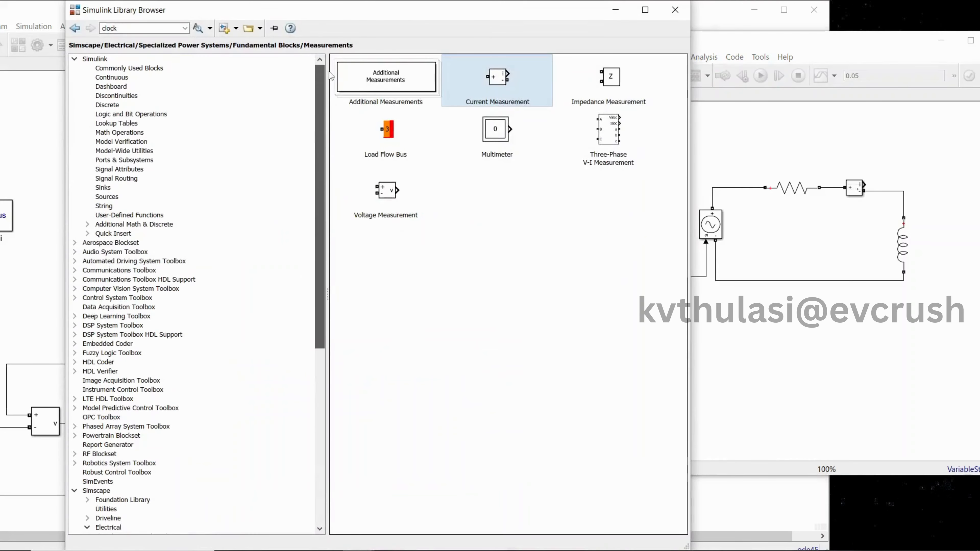
click(103, 187)
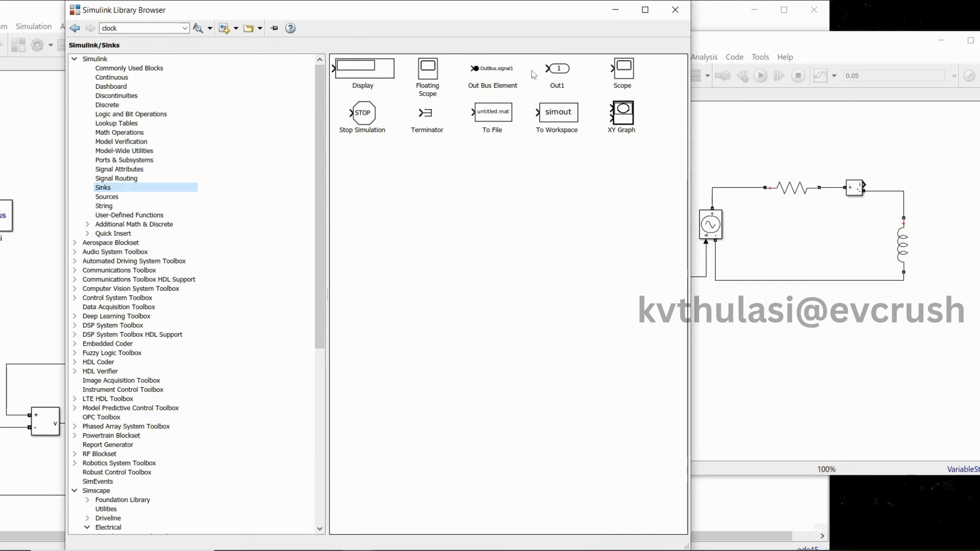
drag(618, 73, 924, 149)
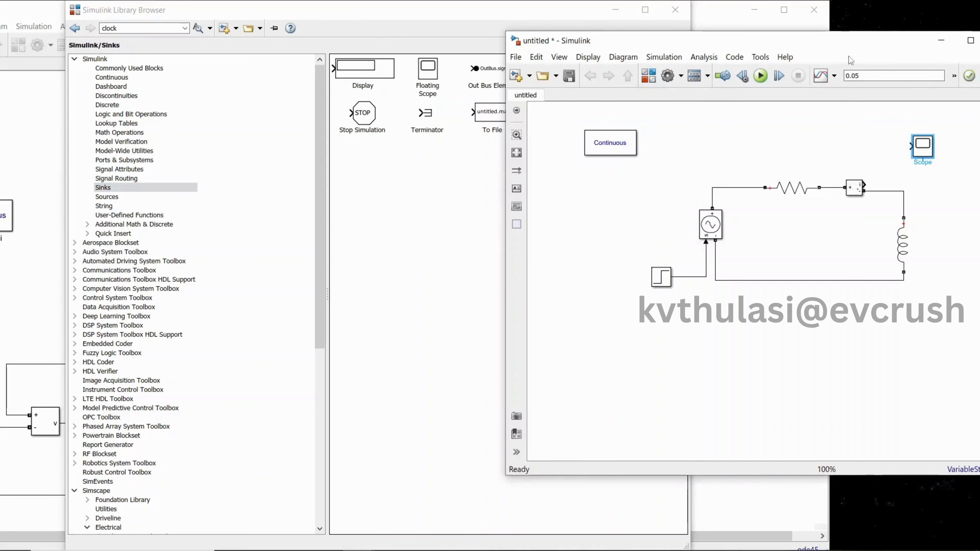
click(588, 56)
click(615, 45)
drag(614, 46, 417, 33)
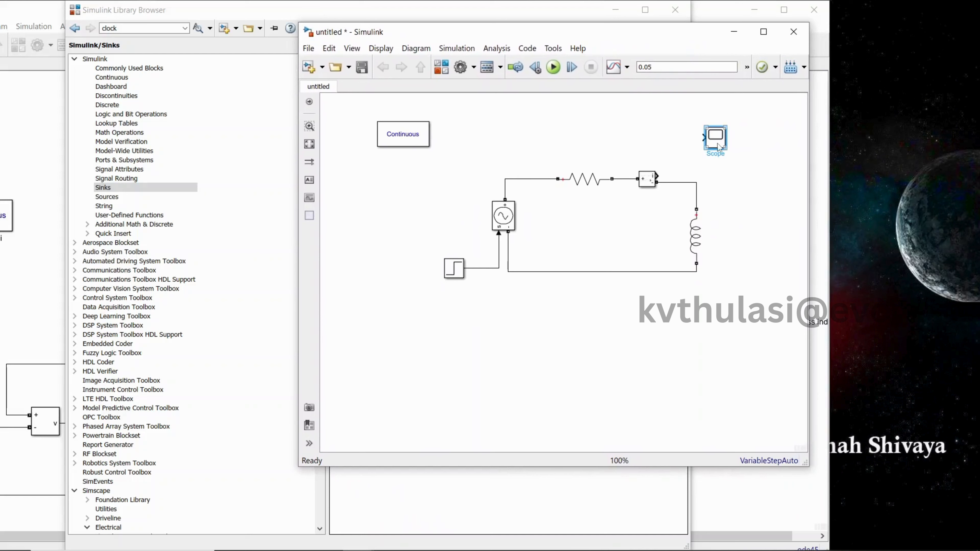
drag(718, 147, 764, 160)
Set the Scope's number of input ports to 2, apply the configuration, and close the Scope
double_click(763, 161)
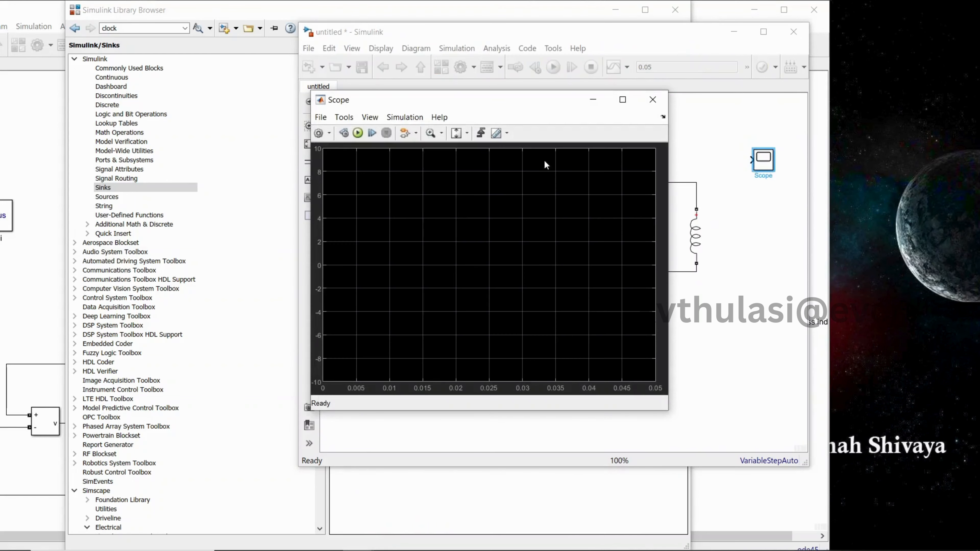
click(319, 134)
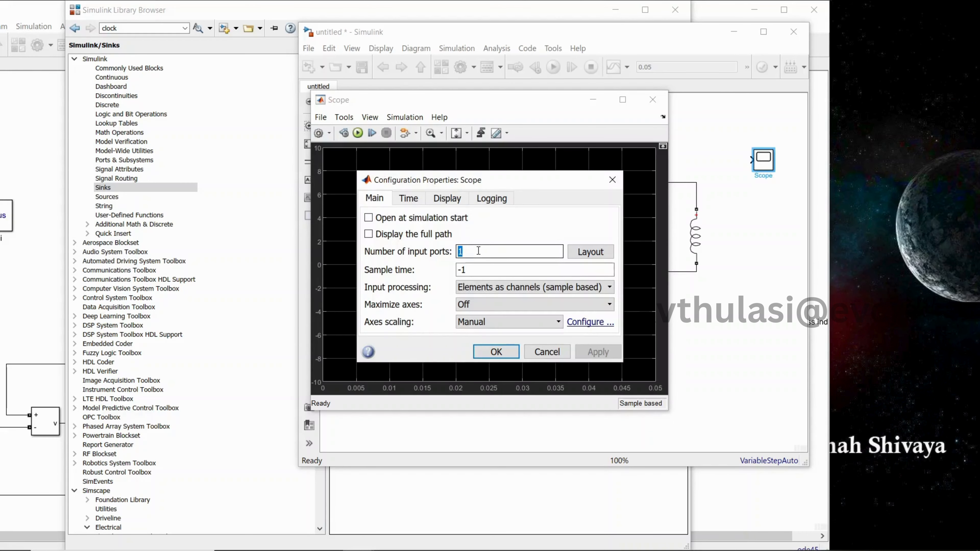
text(2)
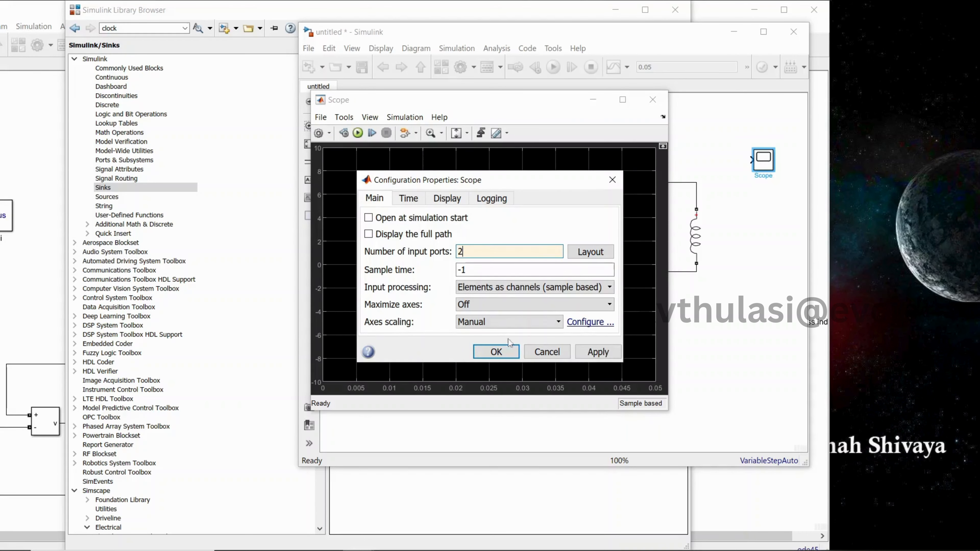
click(598, 352)
click(496, 352)
click(653, 100)
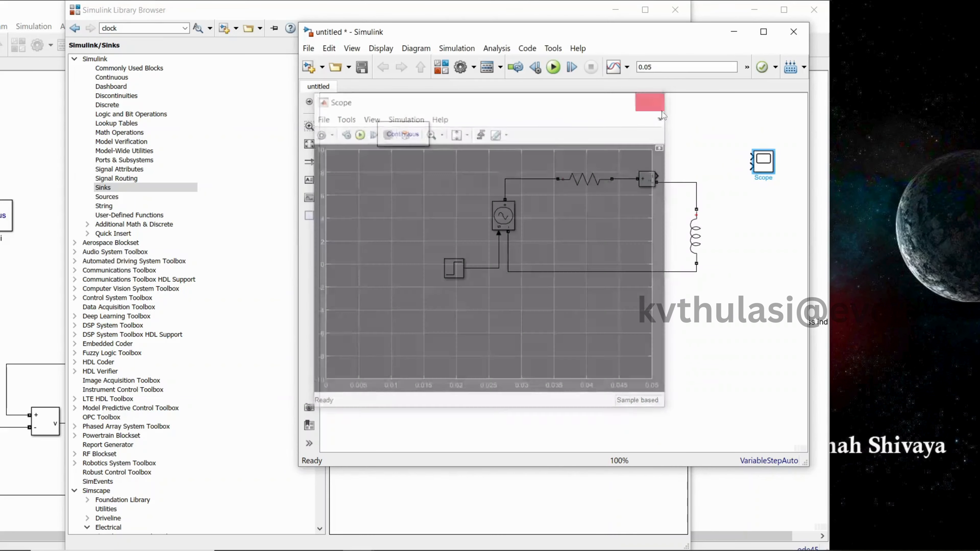
Reposition the Scope block slightly and enlarge it so its two inputs are spaced apart
drag(761, 162, 764, 169)
double_click(764, 169)
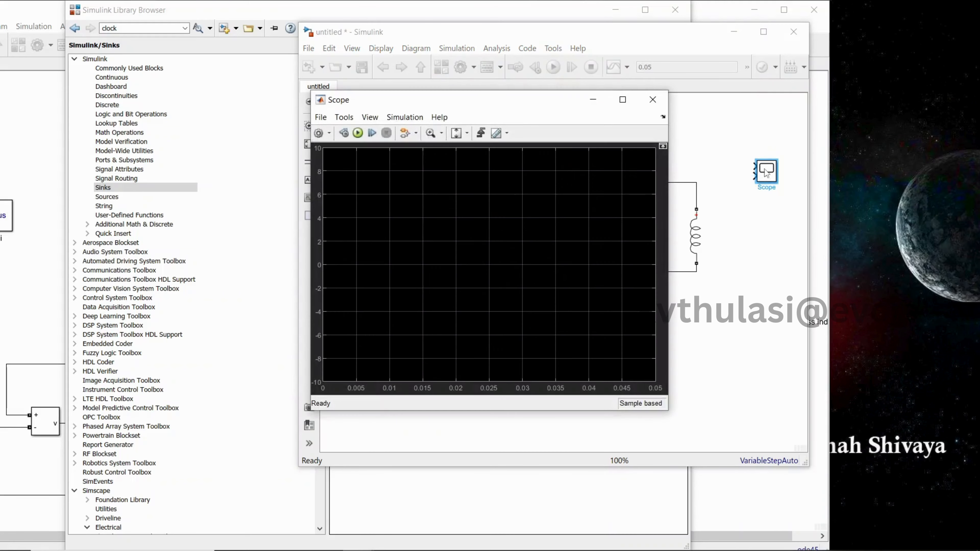
click(652, 100)
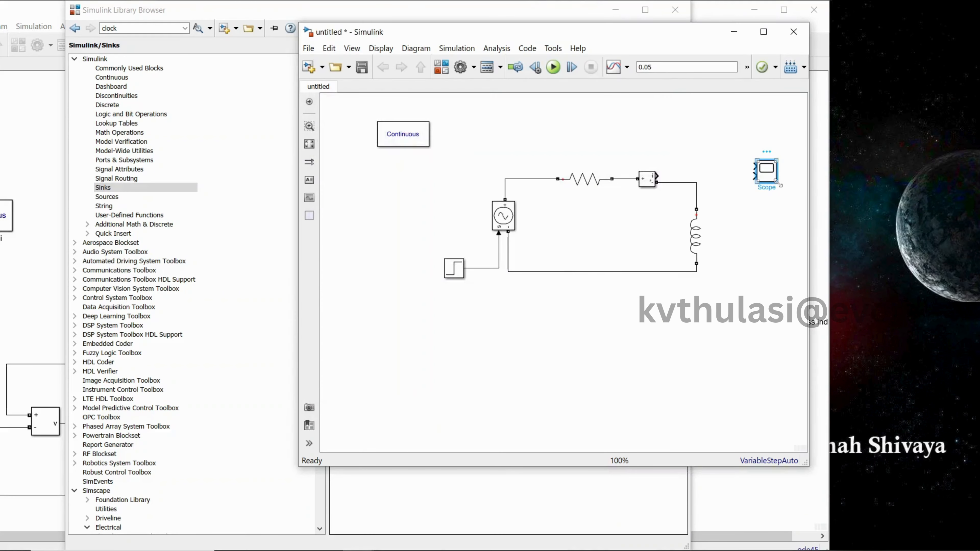
drag(778, 184, 765, 163)
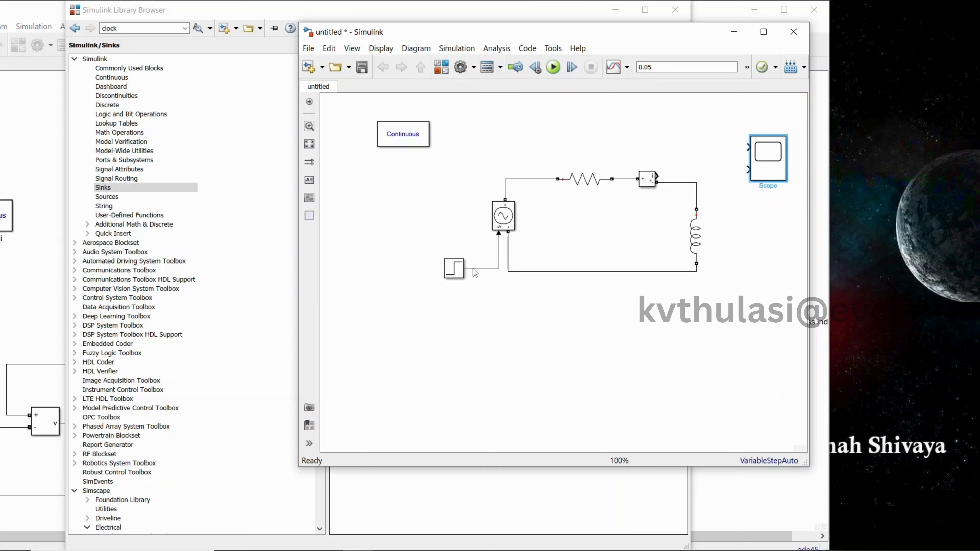
Connect the Step signal to the Scope's first input and the Current Measurement output to its second input
drag(745, 147, 474, 267)
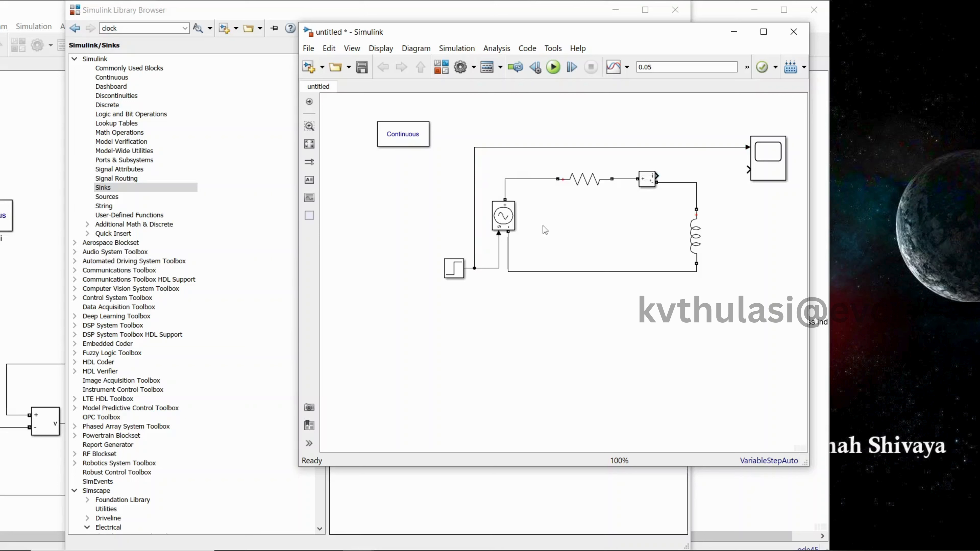
click(654, 178)
drag(658, 176, 748, 170)
click(769, 180)
click(481, 98)
Run the simulation, view the Scope's waveforms in a maximized window, and return to the model in a maximized window
click(552, 72)
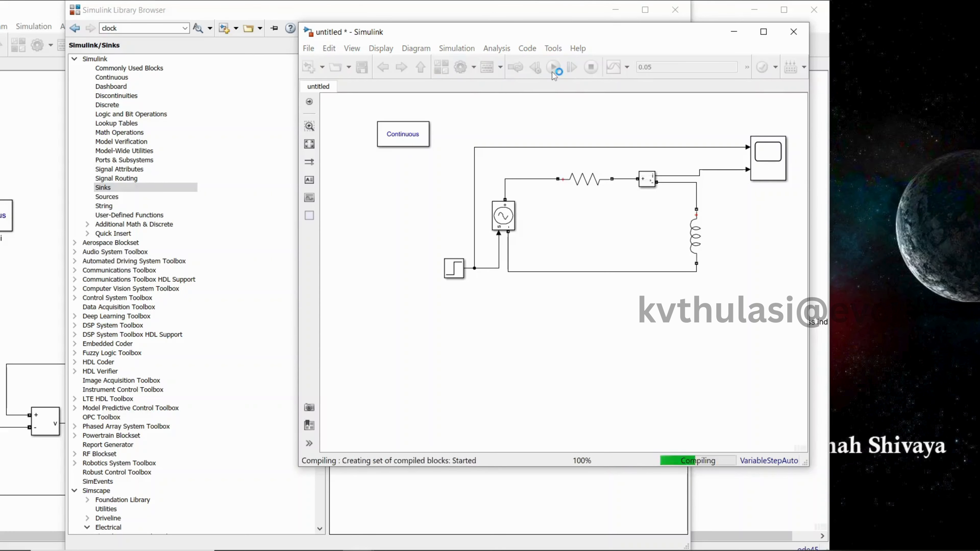
click(779, 165)
double_click(780, 165)
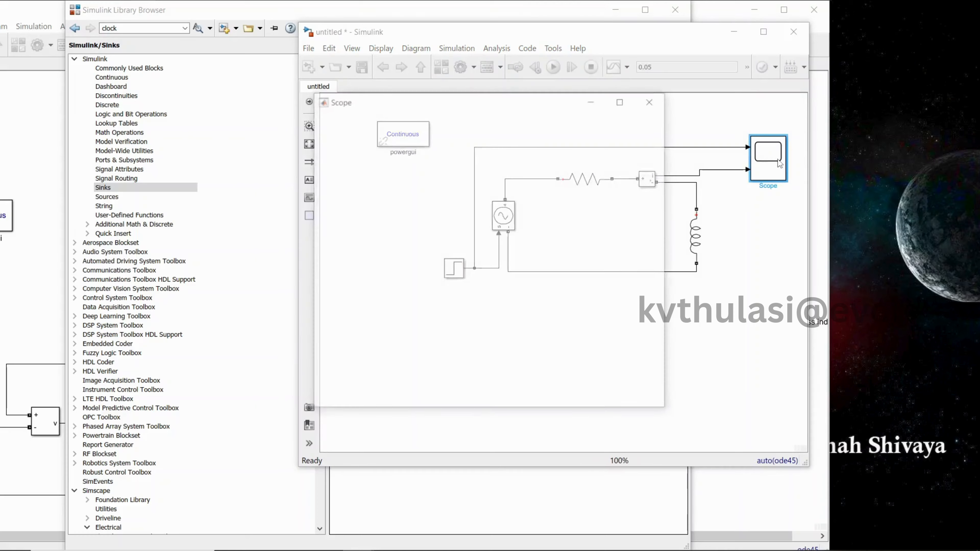
click(623, 100)
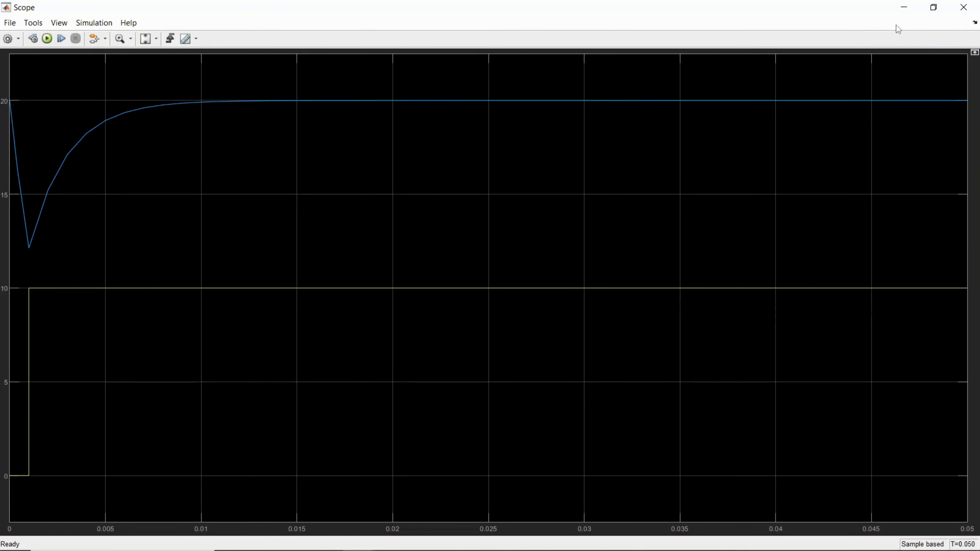
click(904, 7)
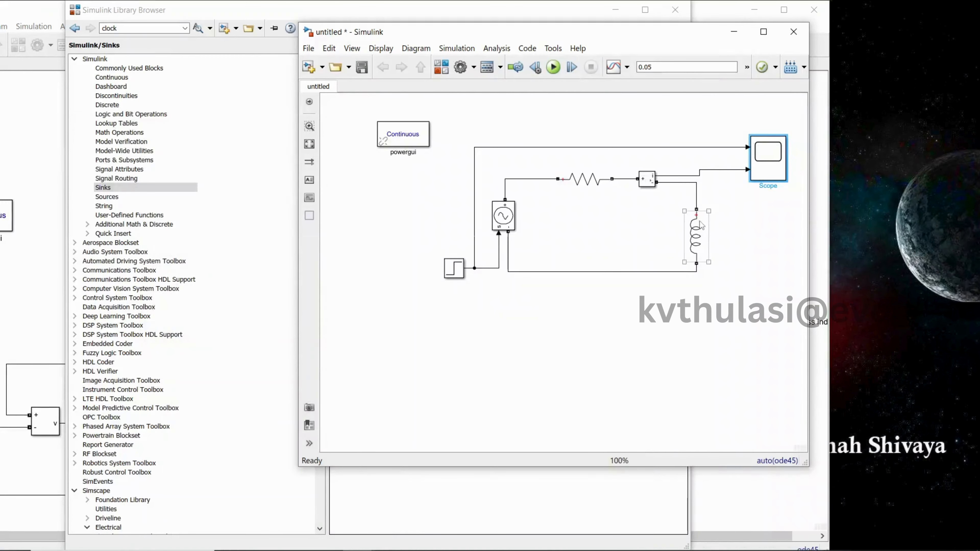
click(764, 32)
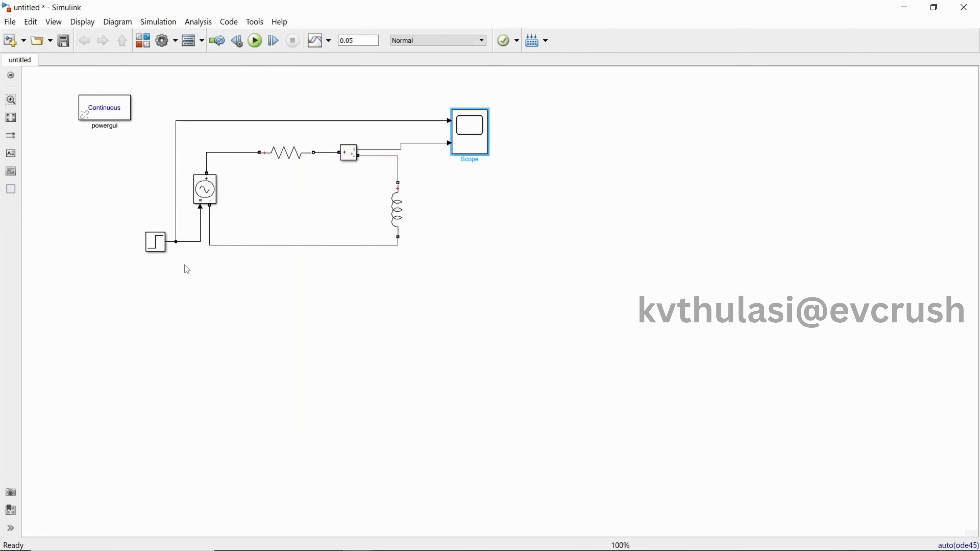
Open the Scope to examine the step voltage and current waveforms, and return to the model
click(479, 141)
double_click(479, 141)
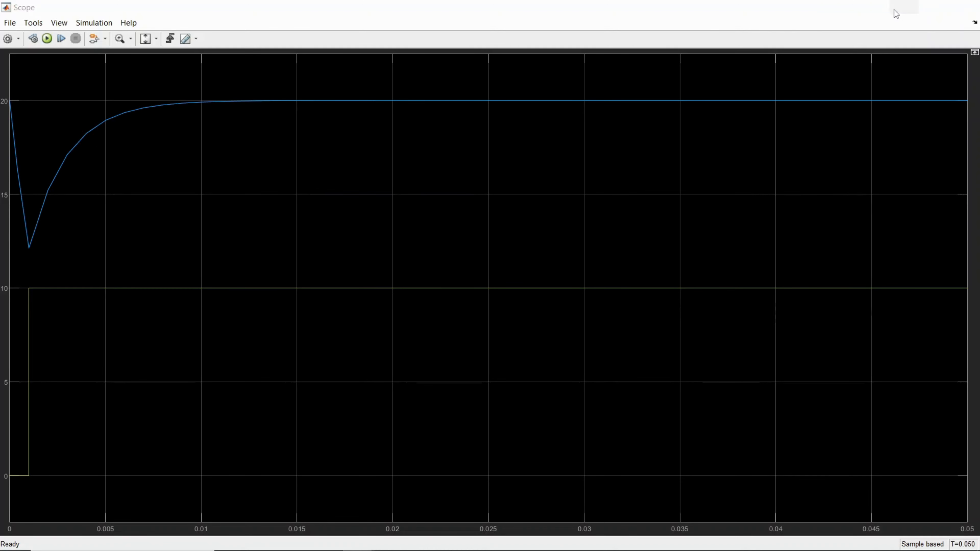
click(904, 8)
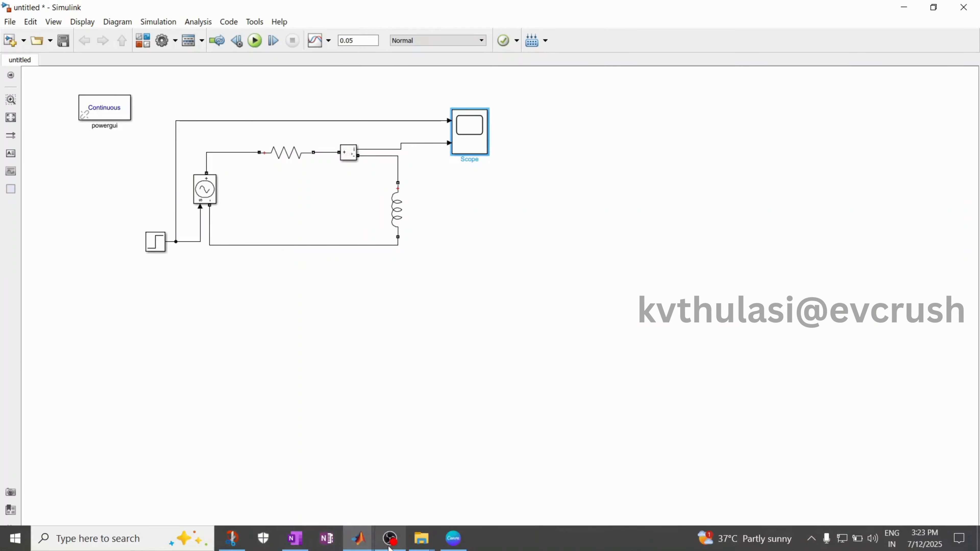
Switch to OneNote and handwrite i(1) = V/R (1 − e^(−1·0.5/1mH)) beneath the general i(t) formula
click(295, 538)
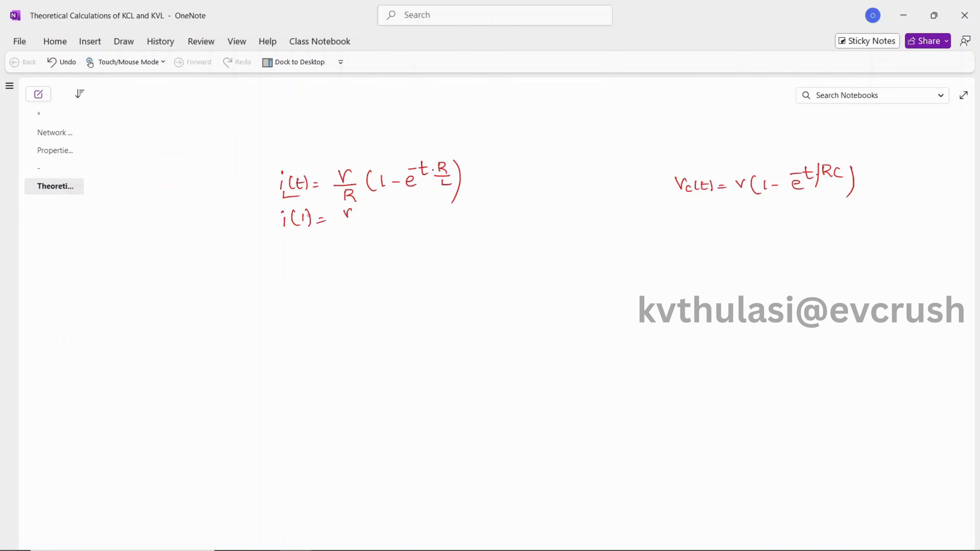
drag(379, 216, 383, 226)
mouse_move(389, 222)
mouse_down()
mouse_move(423, 222)
mouse_move(440, 201)
mouse_move(451, 208)
mouse_up()
click(445, 203)
mouse_move(451, 200)
mouse_down()
mouse_move(472, 215)
mouse_move(464, 231)
mouse_up()
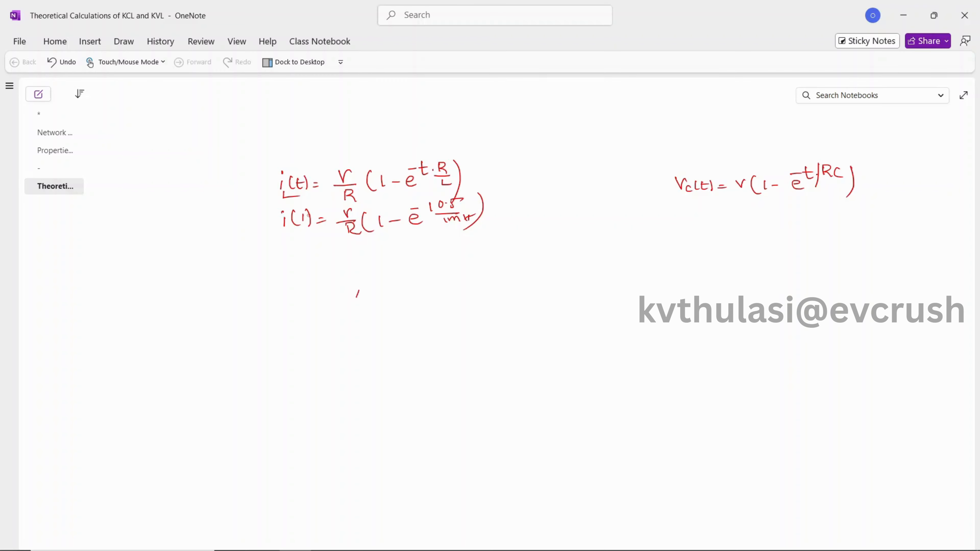
Sketch the rising current curve between two vertical lines, labelling the transient span T.S with 4τ beneath and the flat end with a circled S.S
mouse_move(359, 290)
mouse_down()
mouse_move(411, 180)
mouse_move(468, 130)
mouse_move(521, 123)
mouse_move(529, 302)
mouse_up()
mouse_move(344, 270)
mouse_down()
mouse_move(349, 324)
mouse_move(401, 301)
mouse_move(405, 287)
mouse_move(419, 299)
mouse_move(514, 285)
mouse_move(503, 295)
mouse_up()
click(410, 294)
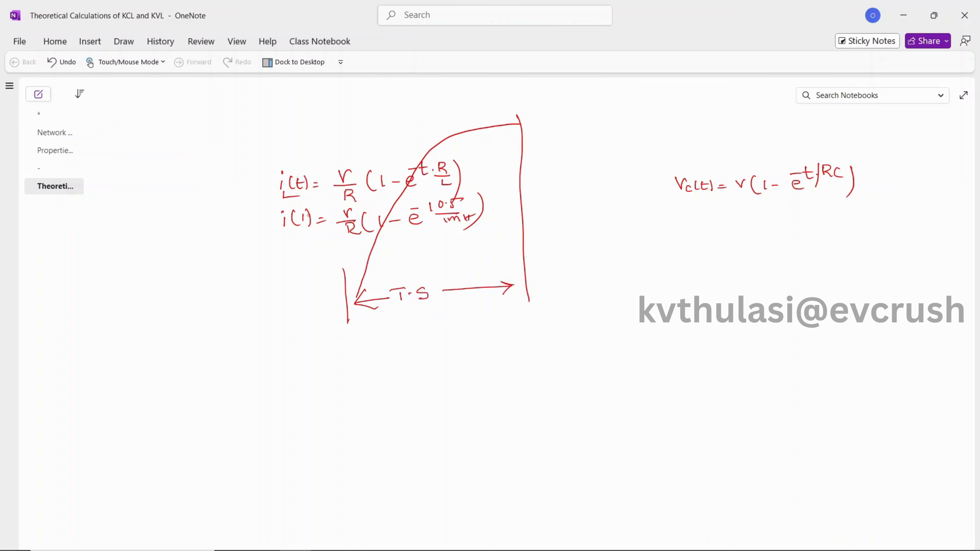
mouse_move(522, 122)
mouse_down()
mouse_move(594, 115)
mouse_move(564, 114)
mouse_move(590, 99)
mouse_up()
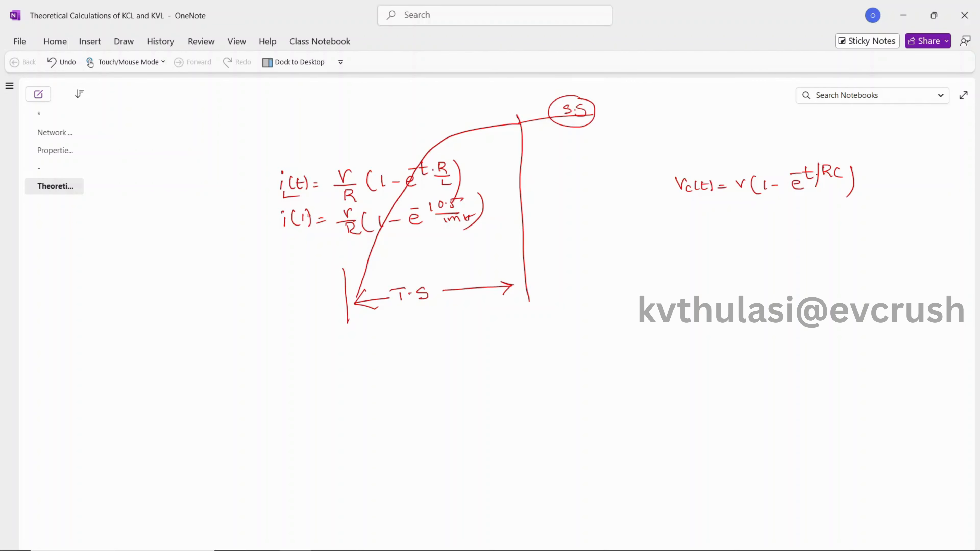
mouse_move(419, 312)
mouse_down()
mouse_move(448, 316)
mouse_move(420, 345)
mouse_move(429, 339)
mouse_up()
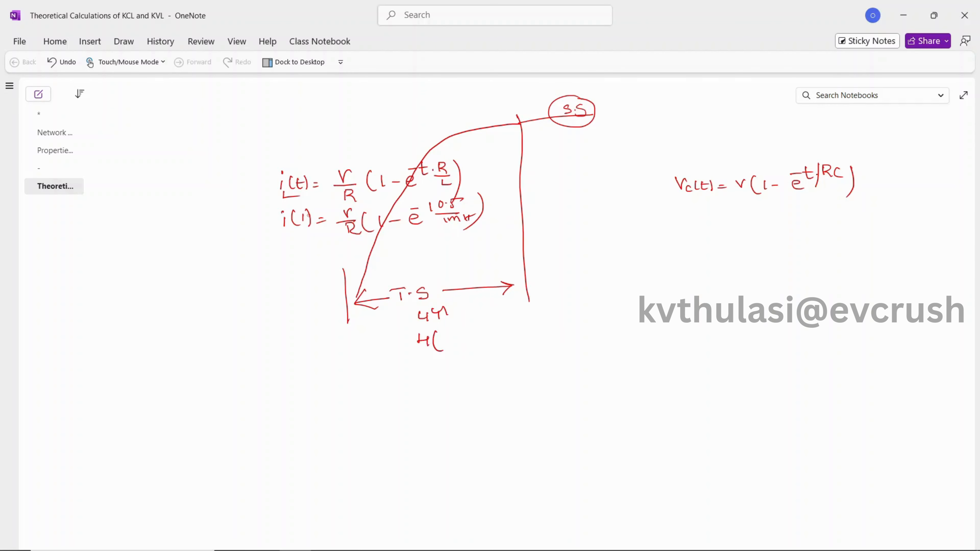